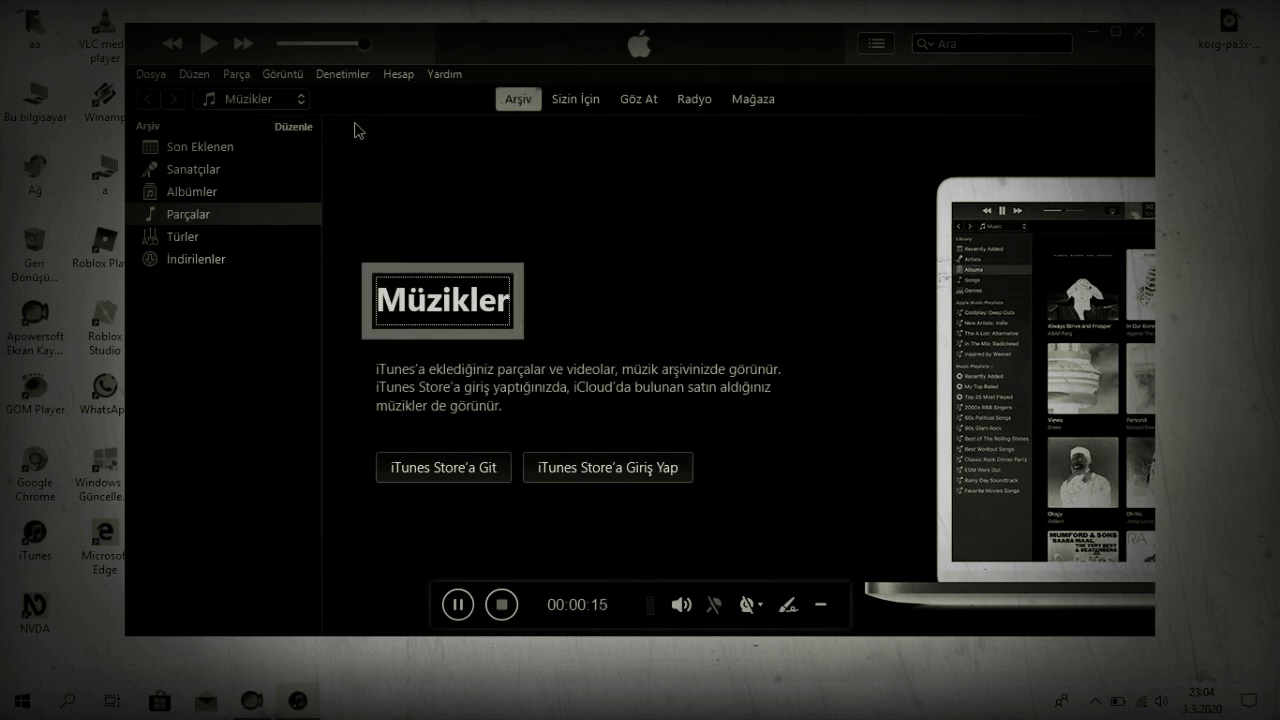
- Open the general preferences (Genel Tercihler) of the music library
key("Down")
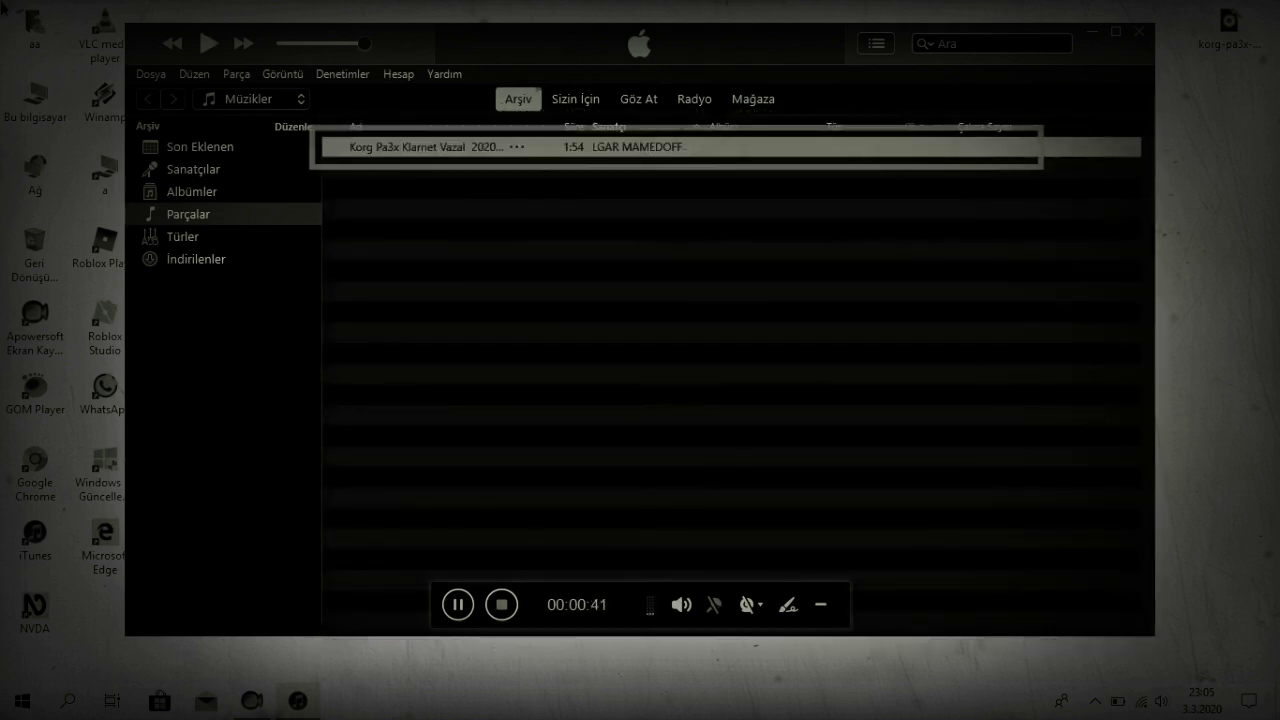
left_click(151, 74)
key("Up")
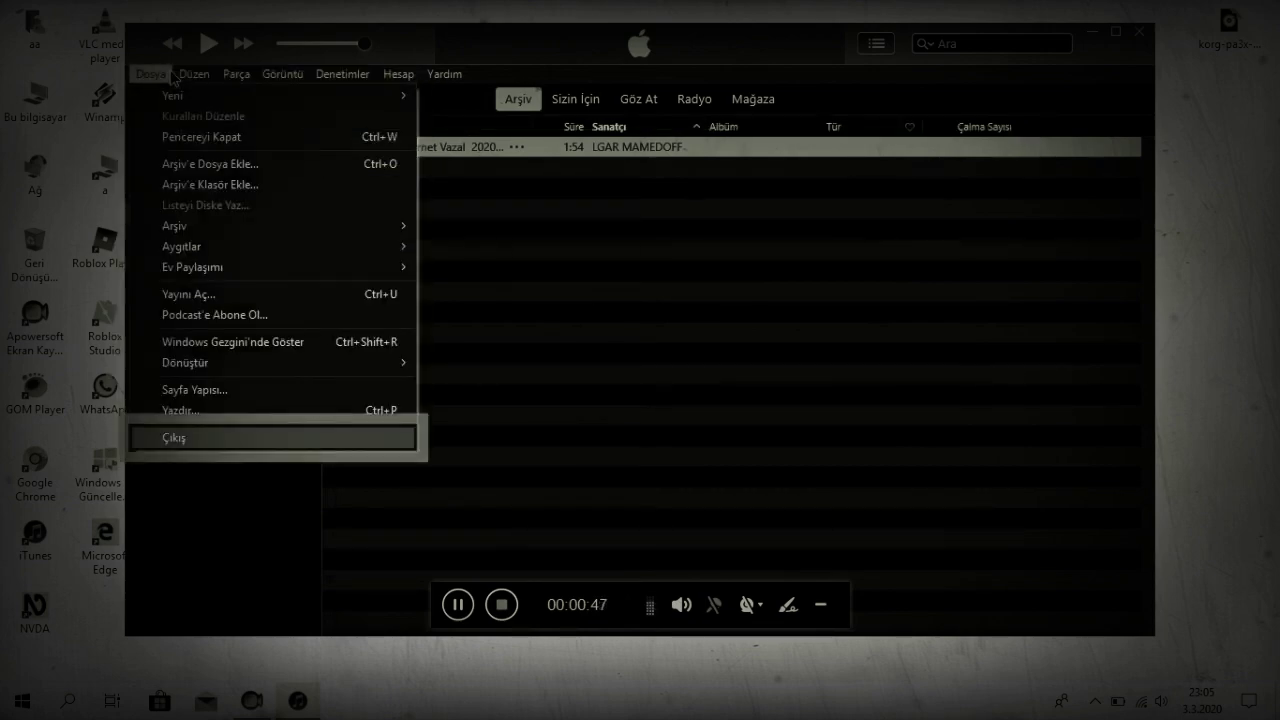
key("Right")
key("Up")
key("Return")
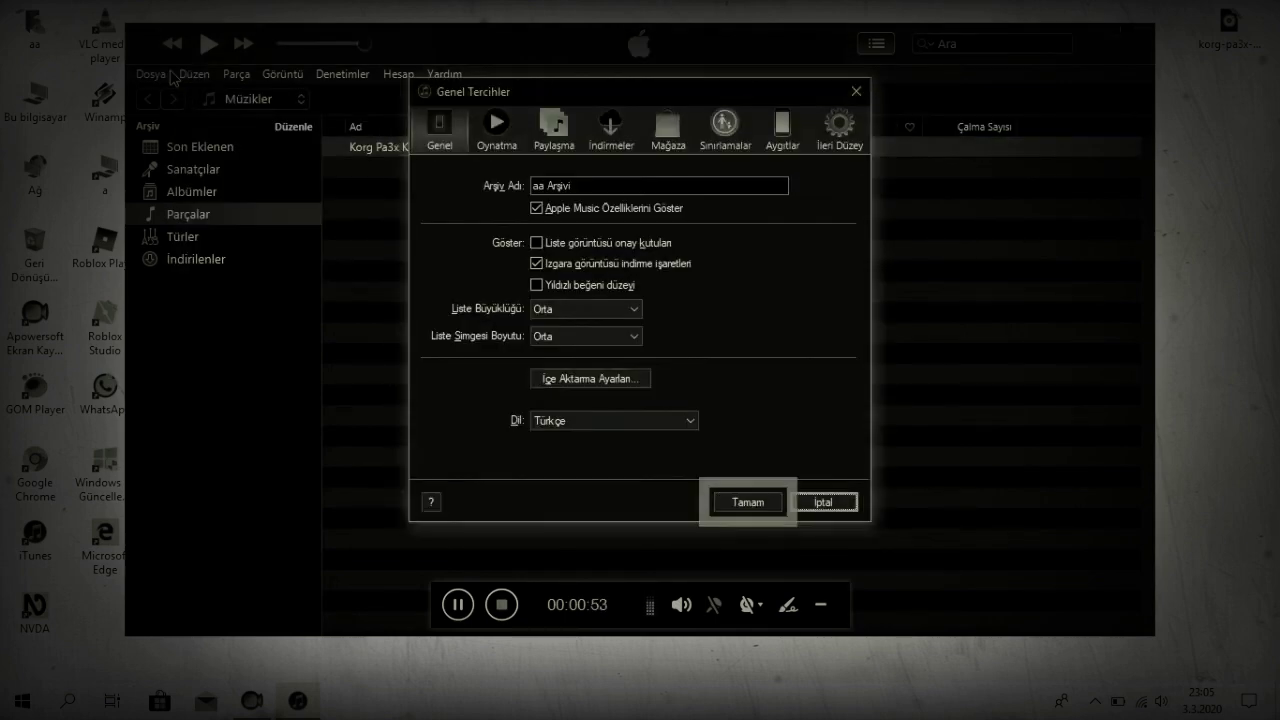
- Enable the list view checkboxes (Liste görüntüsü onay kutuları) and star ratings (Yıldızlı beğeni düzeyi) in the general preferences
key("Tab")
key("Tab")
key("Tab")
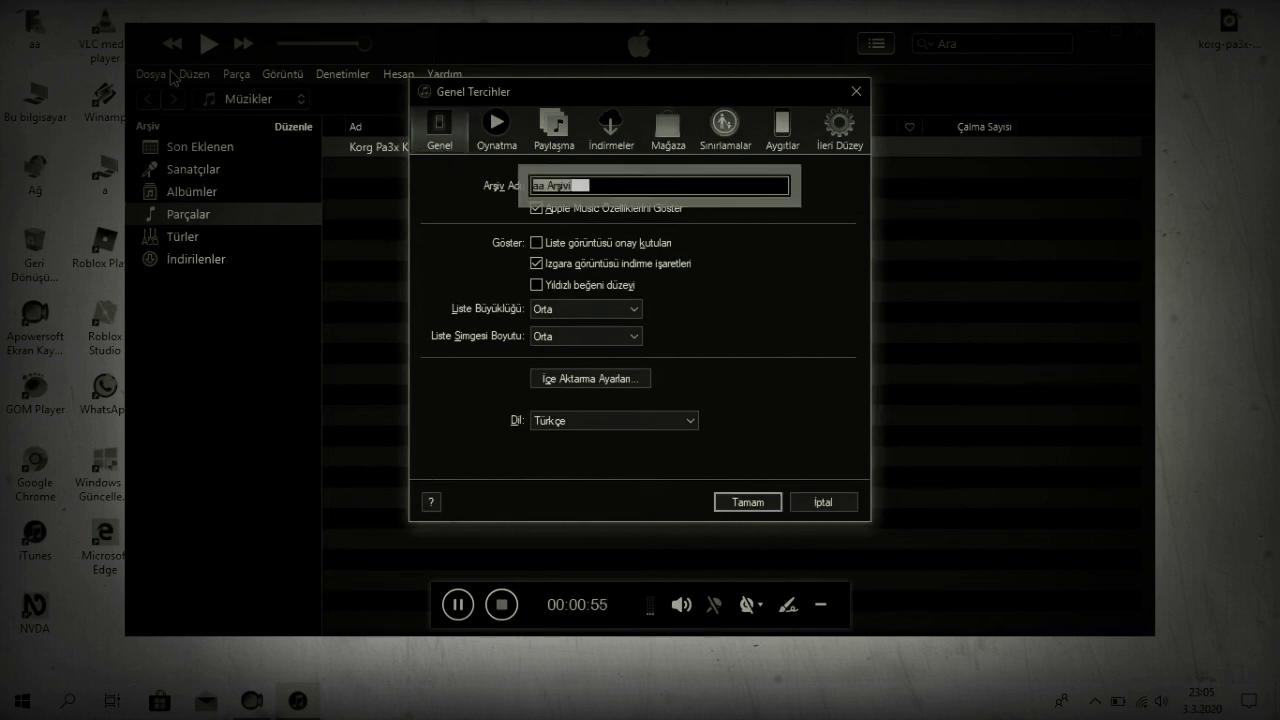
key("Tab")
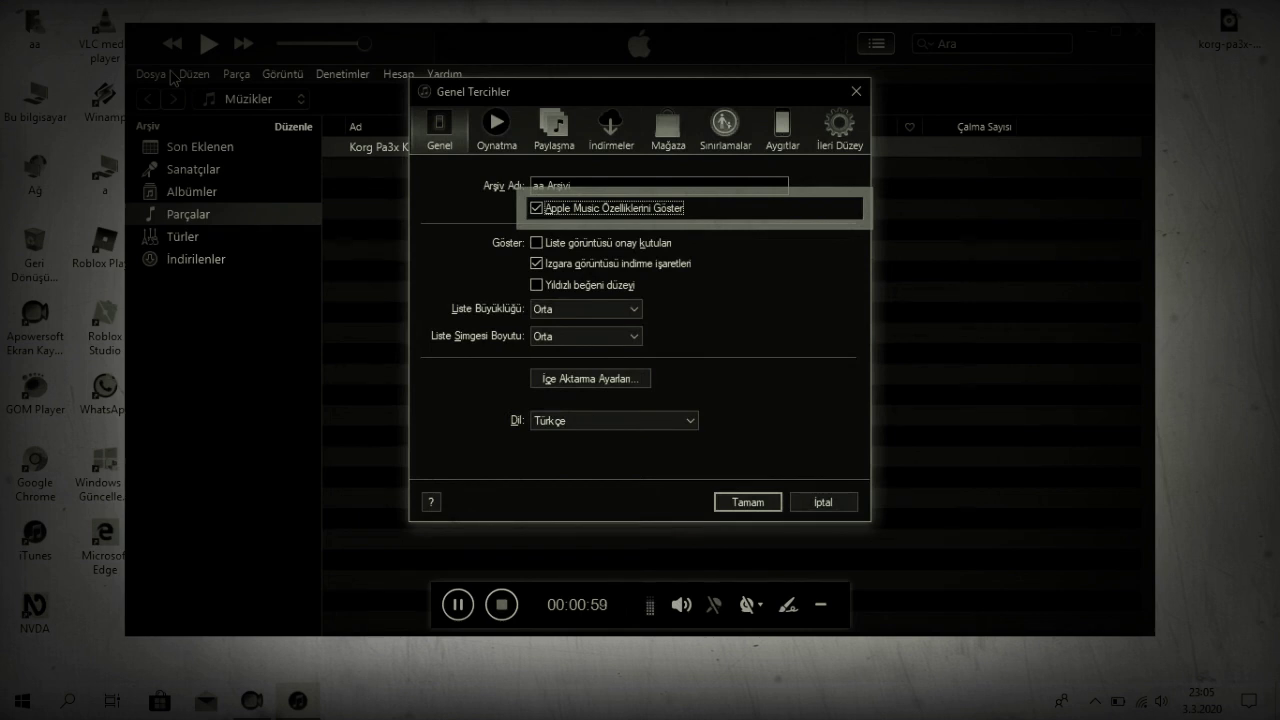
key("Tab")
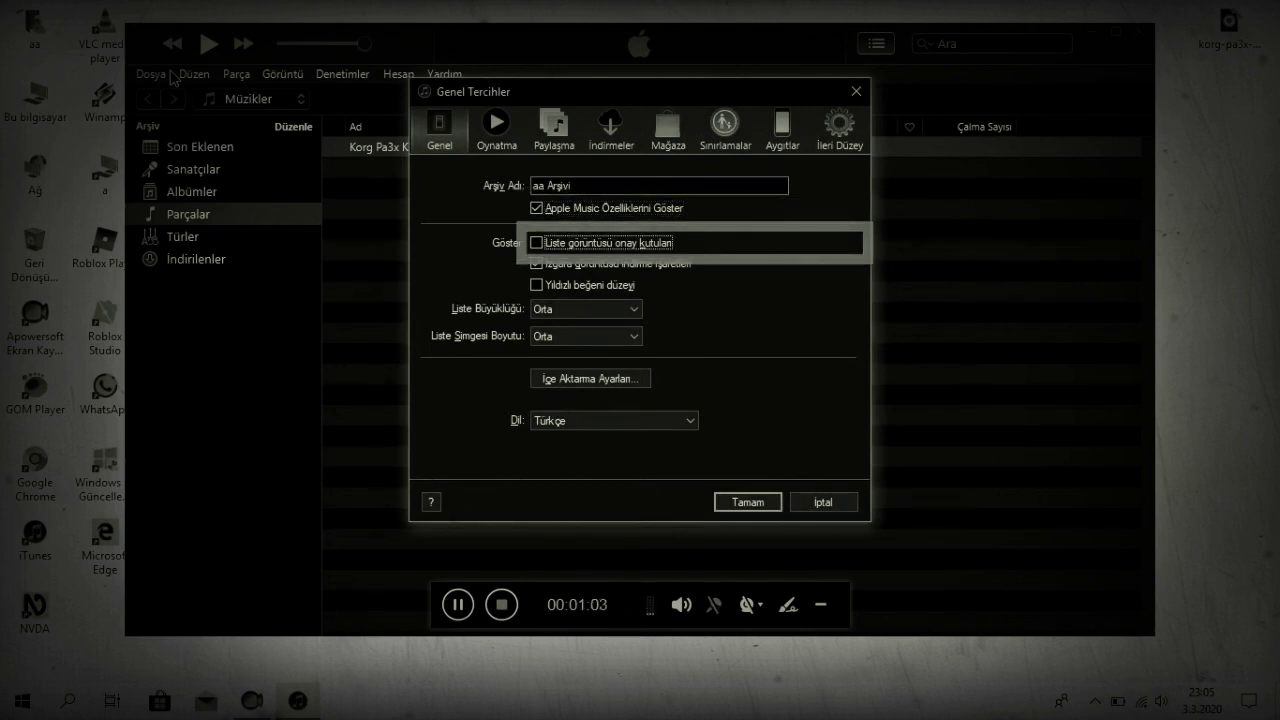
key("space")
key("Tab")
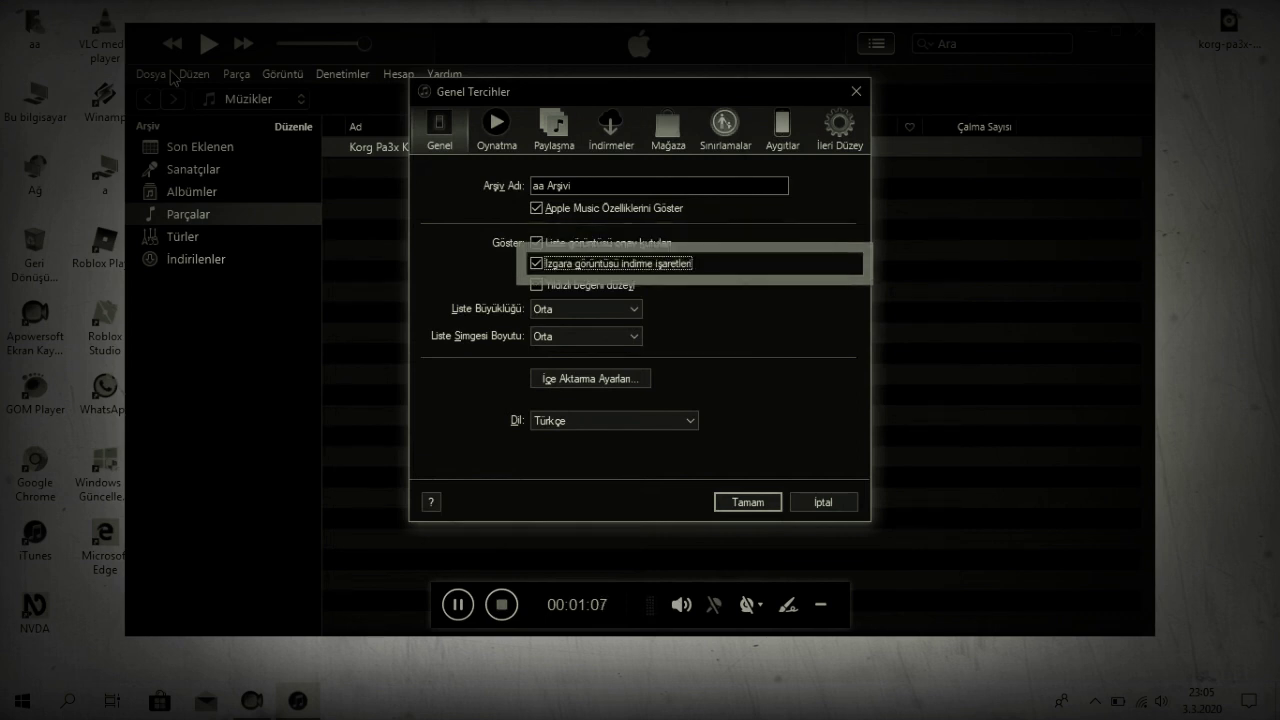
key("Tab")
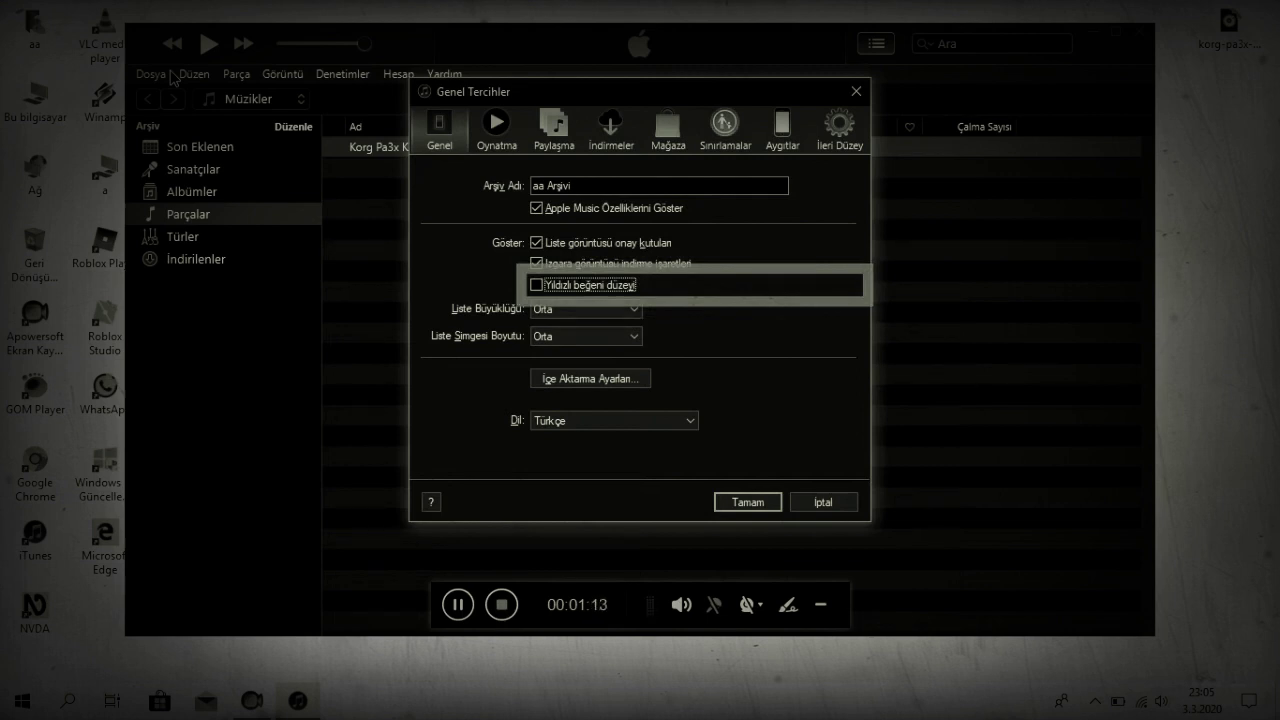
key("space")
key("Tab")
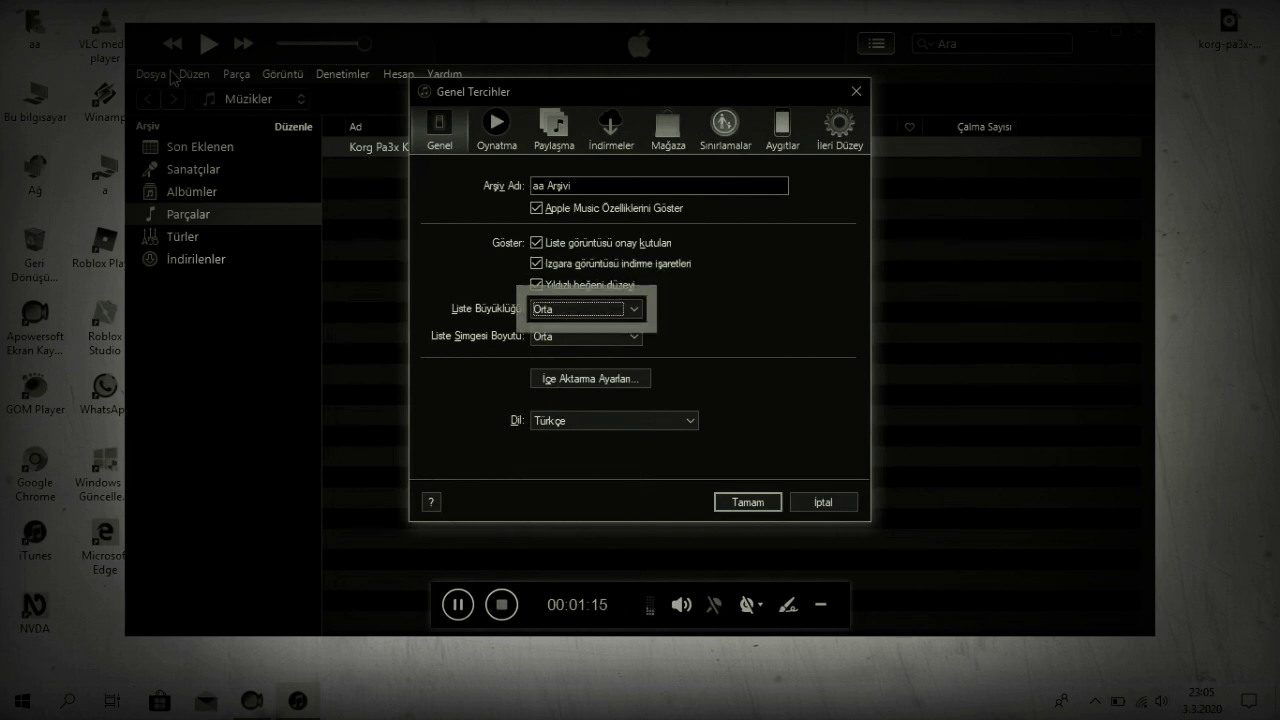
- Set the list icon size (Liste Simgesi Boyutu) to Büyük and open the import settings (İçe Aktarma Ayarları)
key("Tab")
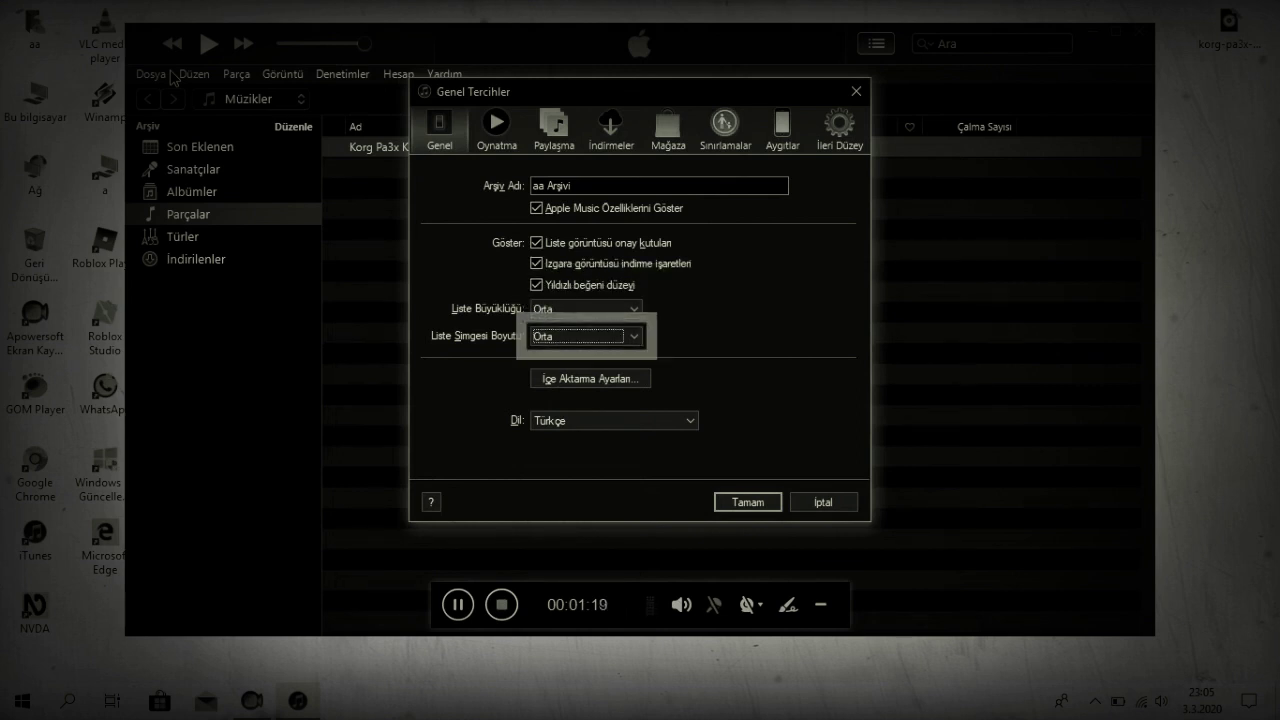
key("Down")
key("Tab")
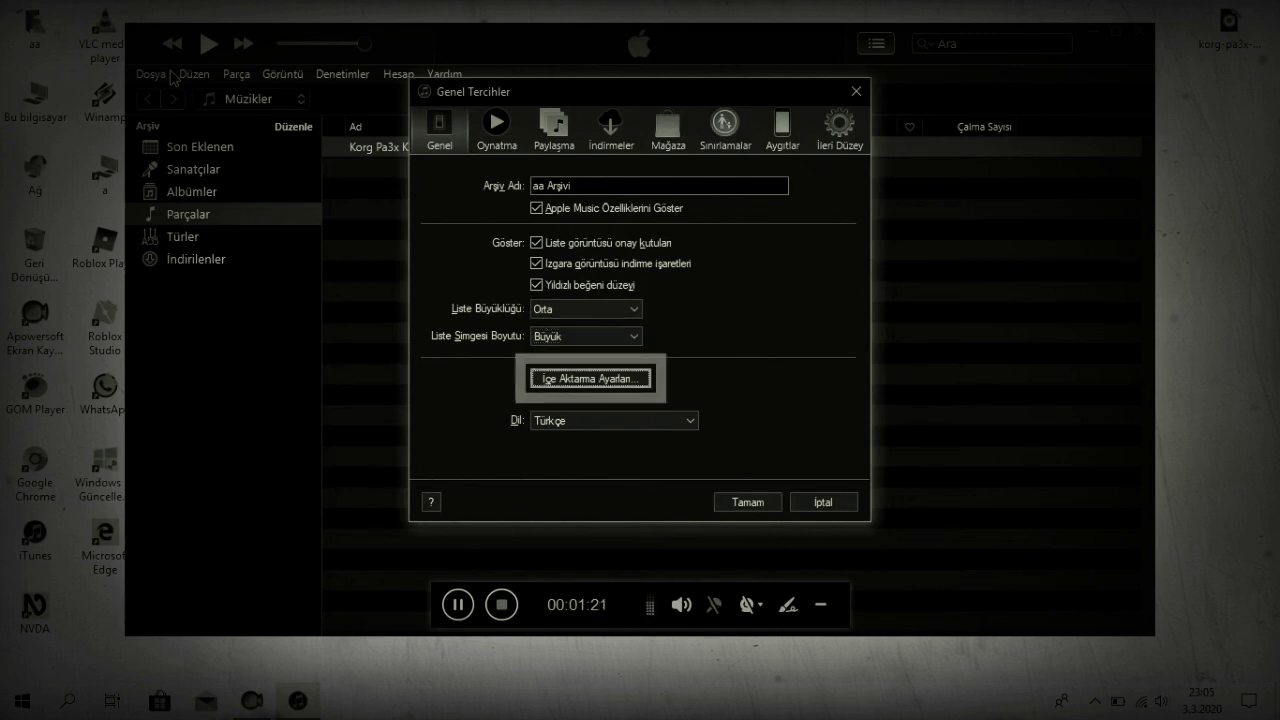
key("Return")
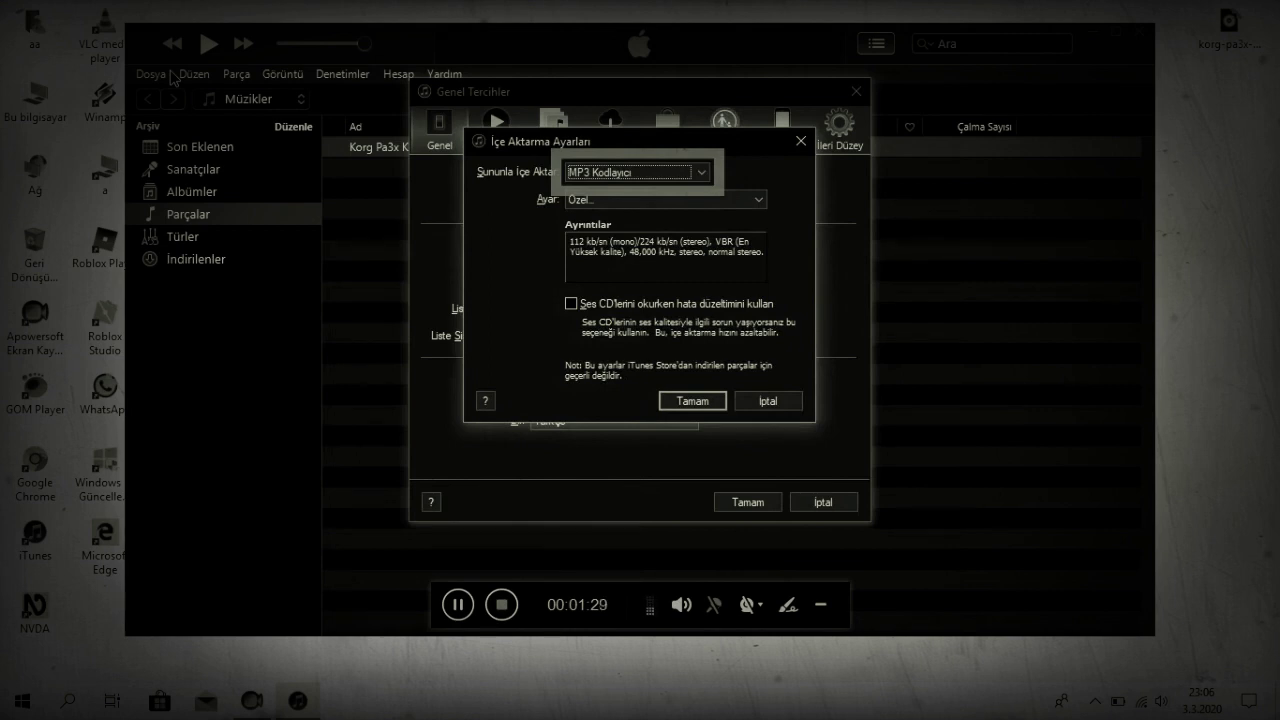
- Switch to the NVDA screen reader and open its audio themes manager (Ses Temaları Yöneticisi)
key("Insert+n")
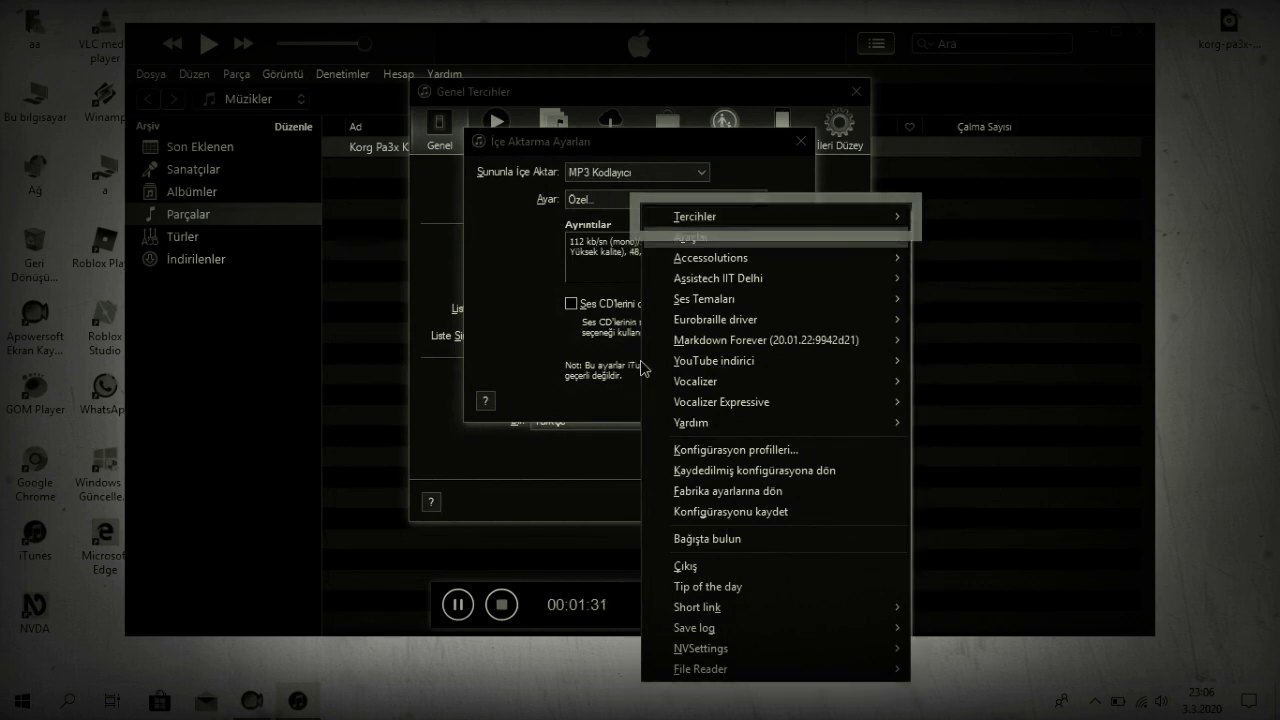
key("Down")
key("Down")
key("Down")
key("Down")
key("Right")
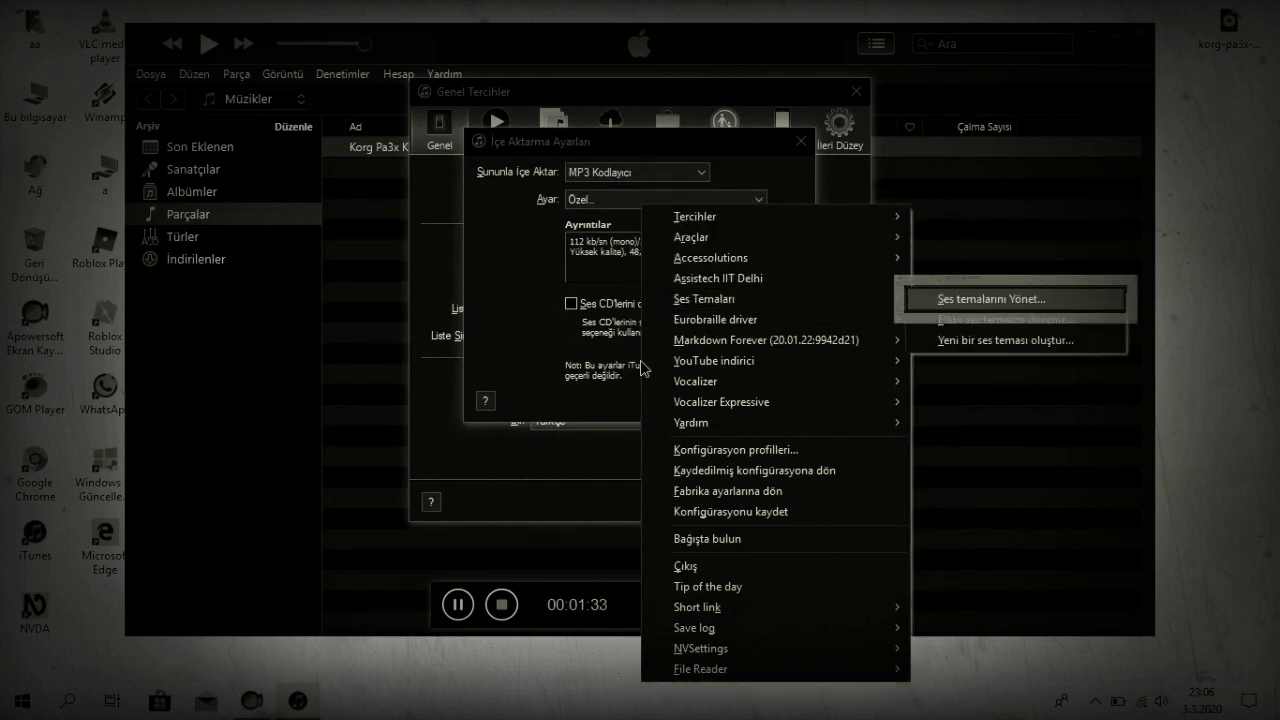
key("Return")
- Make Android the active audio theme
key("Down")
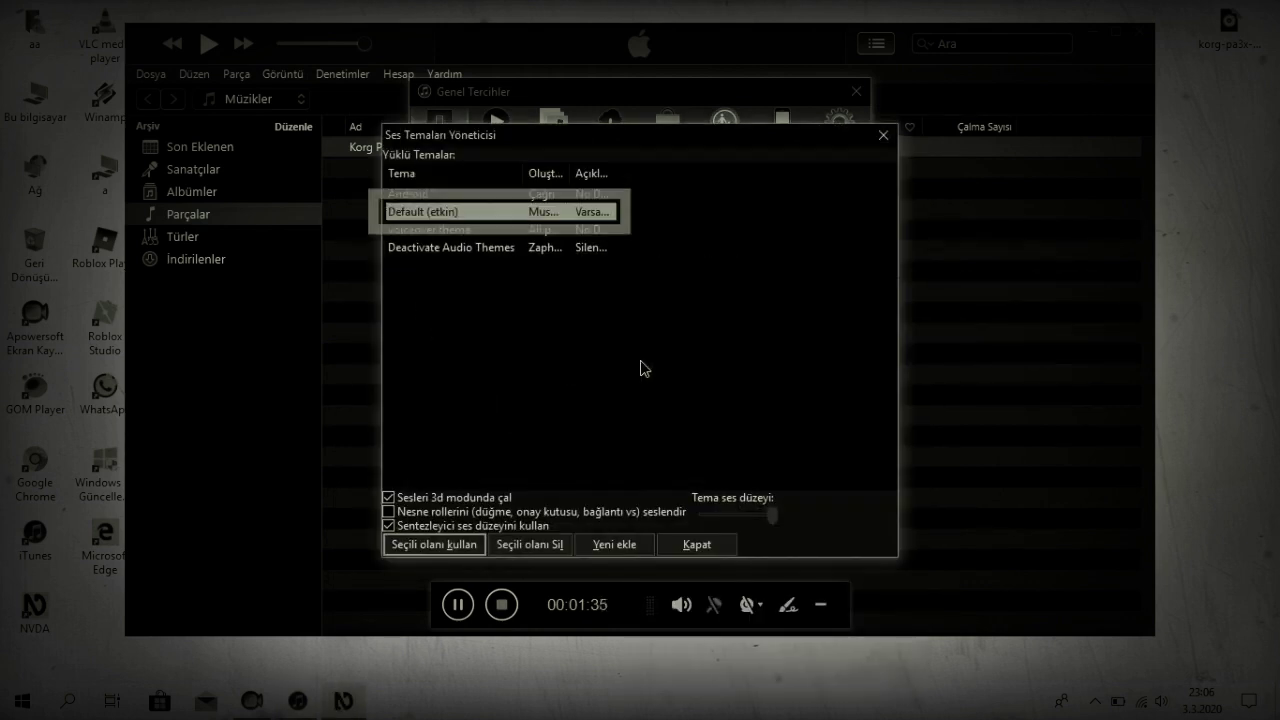
key("Up")
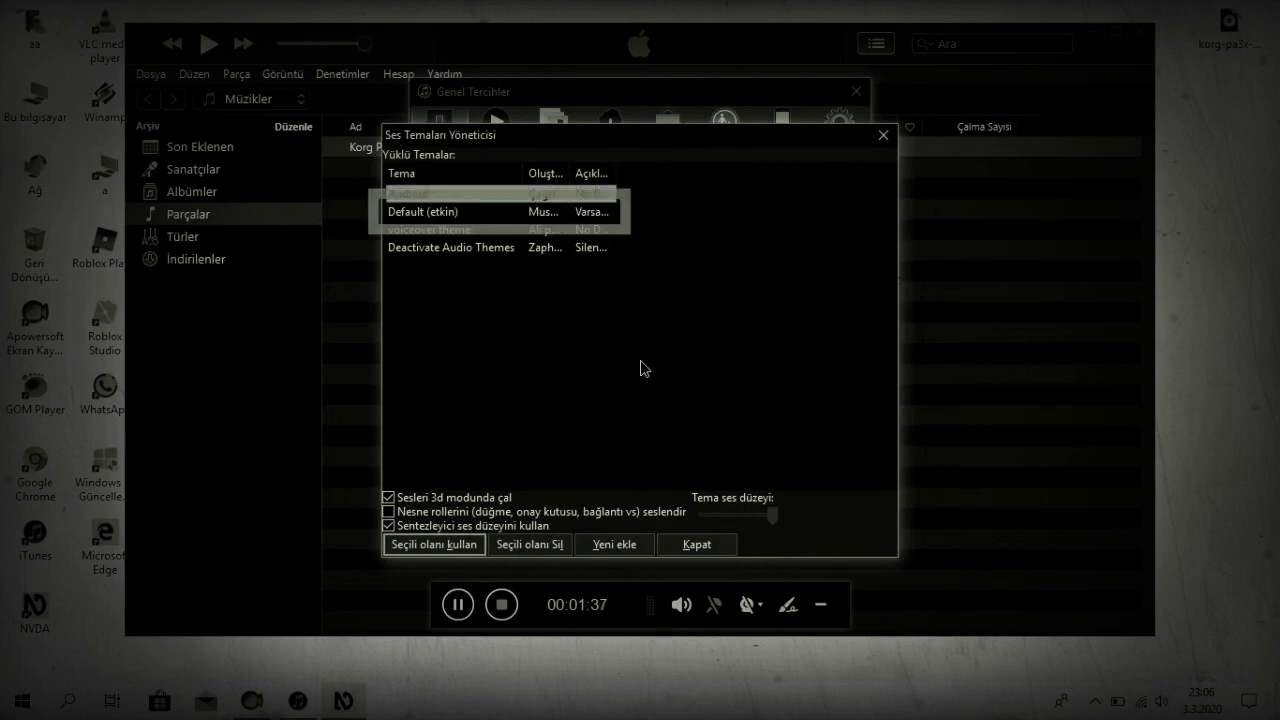
key("Tab")
key("Tab")
key("Tab")
key("Tab")
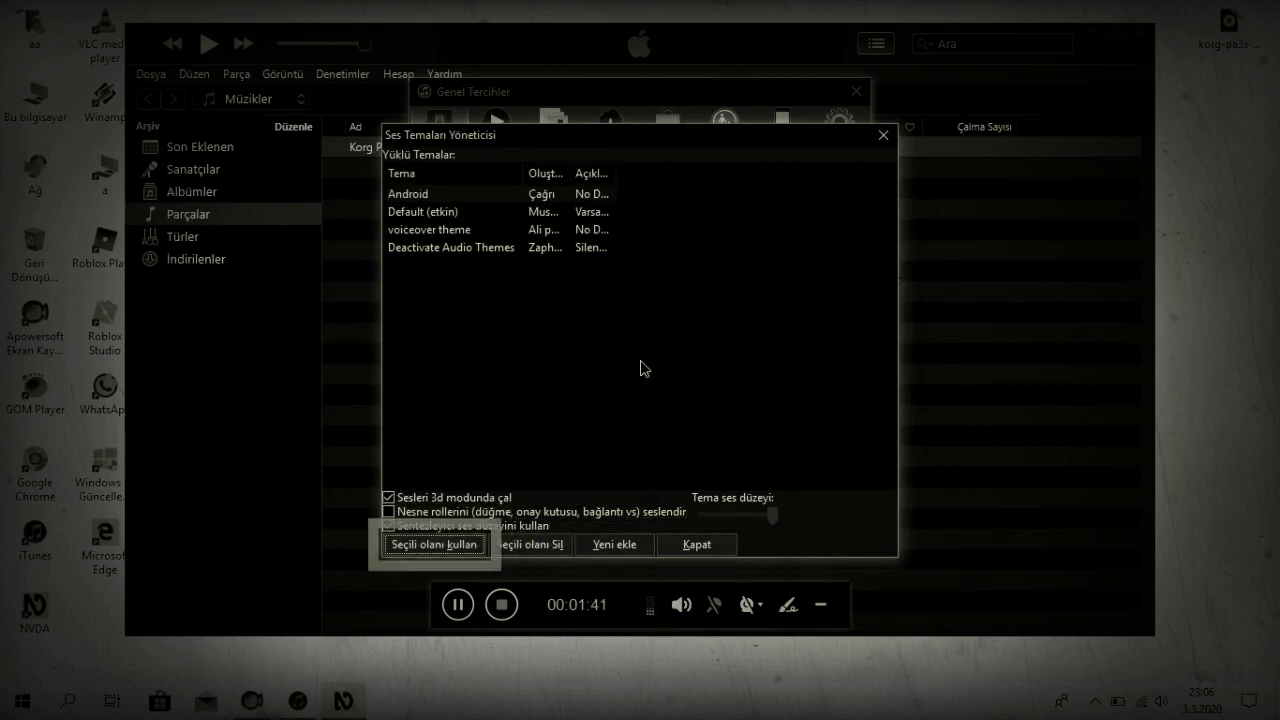
key("Return")
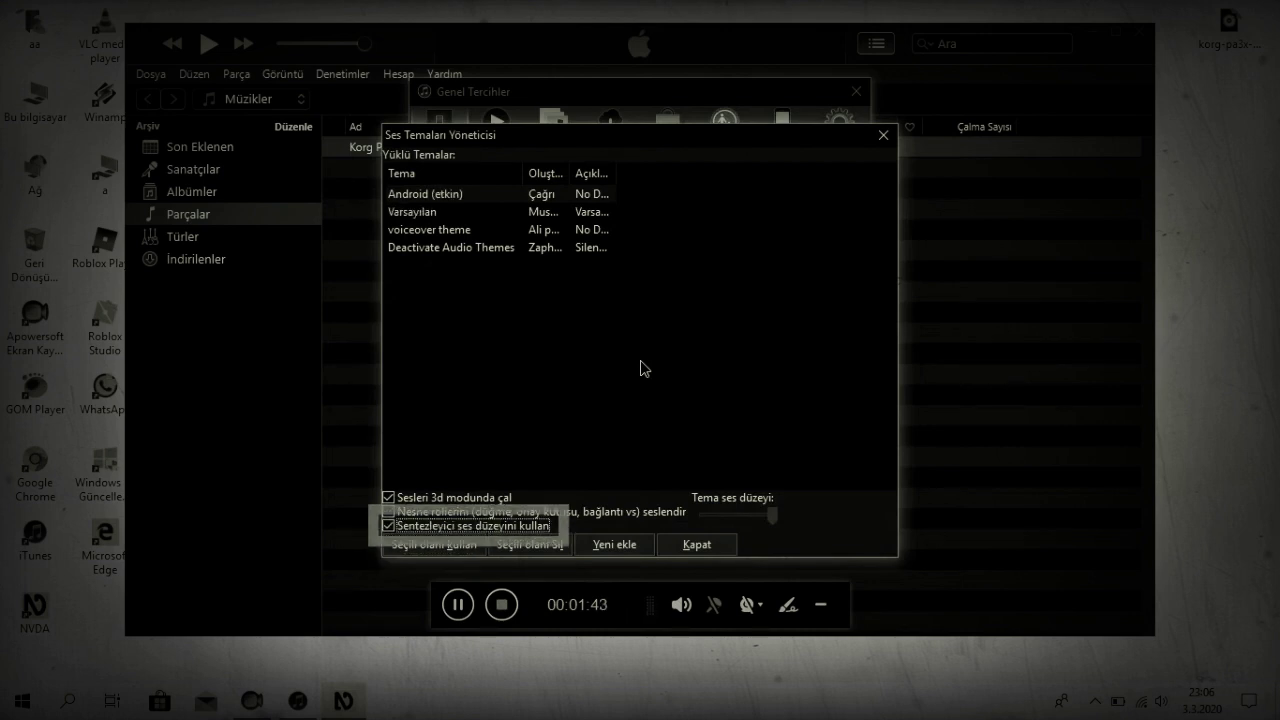
- Enable speaking of object roles (Nesne rollerini seslendir) and close the audio themes manager
key("shift+Tab")
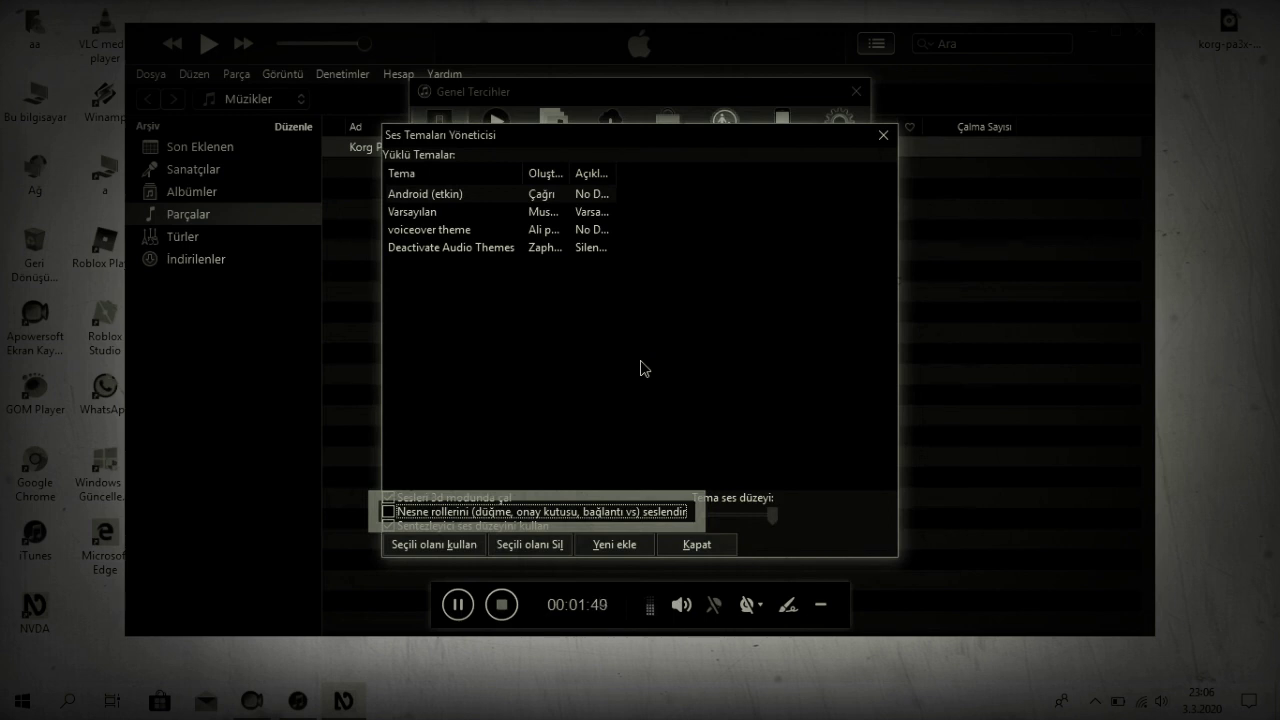
key("space")
key("Tab")
key("Tab")
key("Tab")
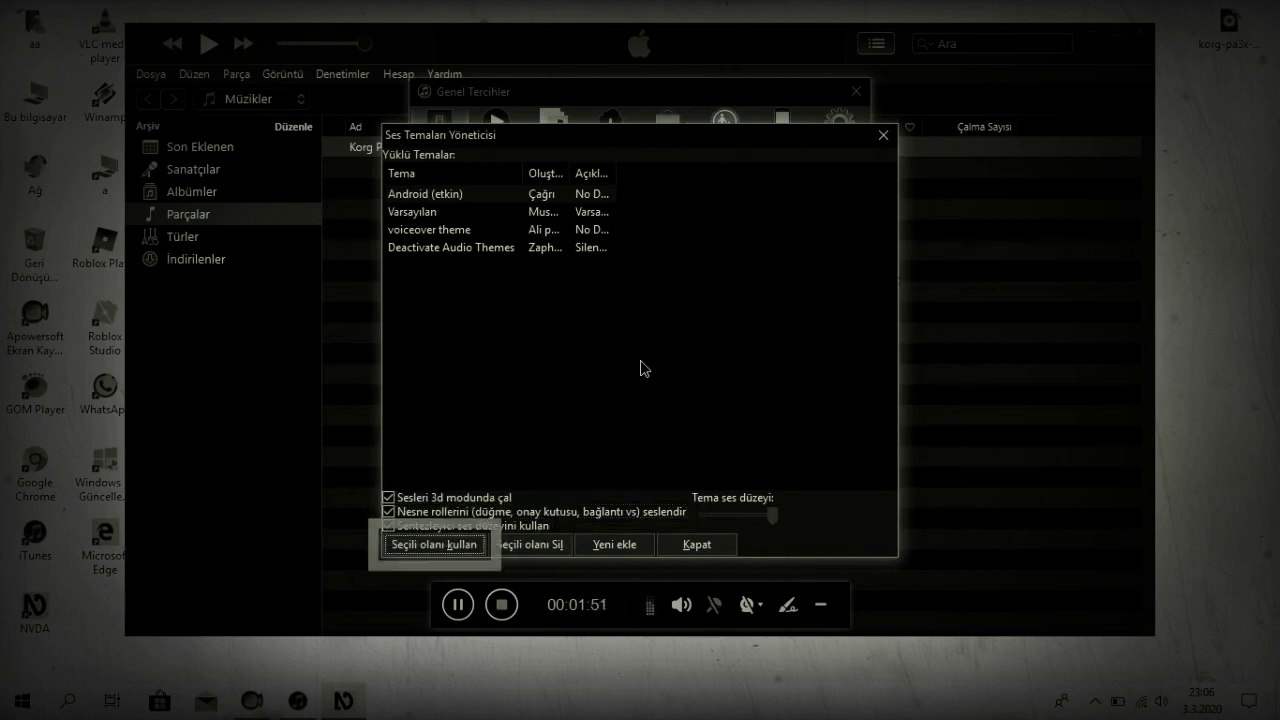
key("Tab")
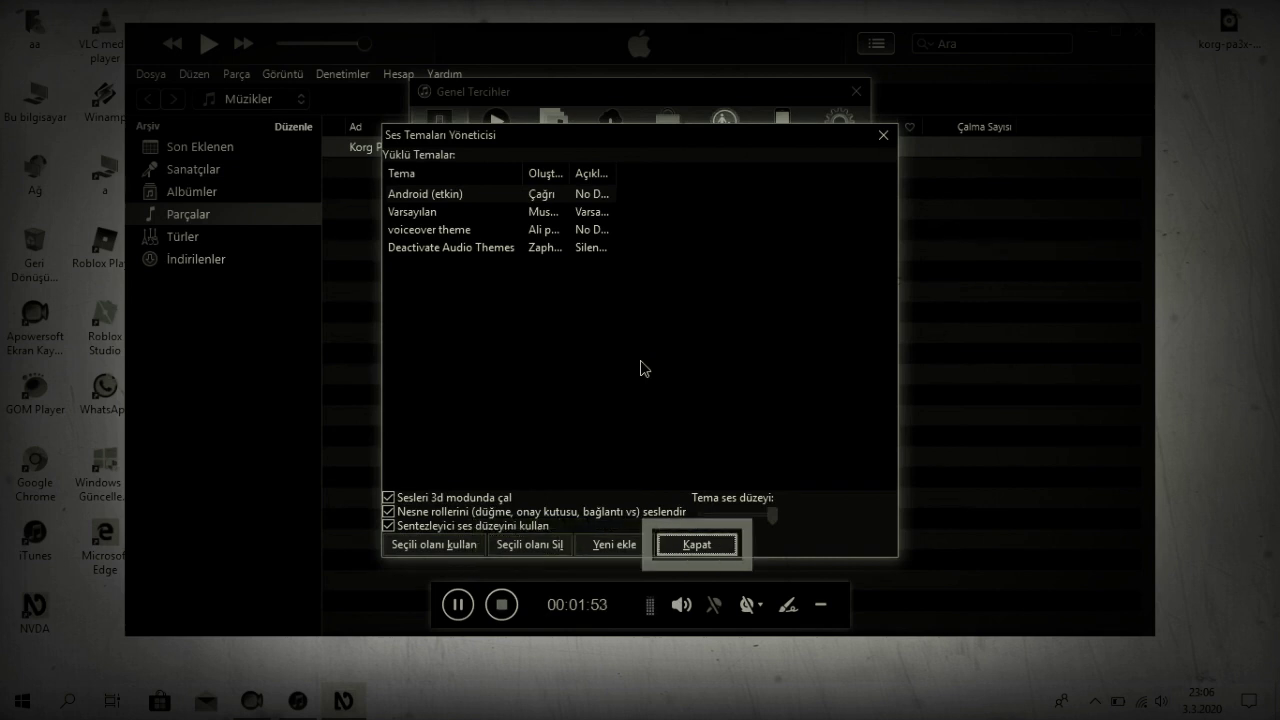
key("Tab")
key("Tab")
key("Tab")
key("Escape")
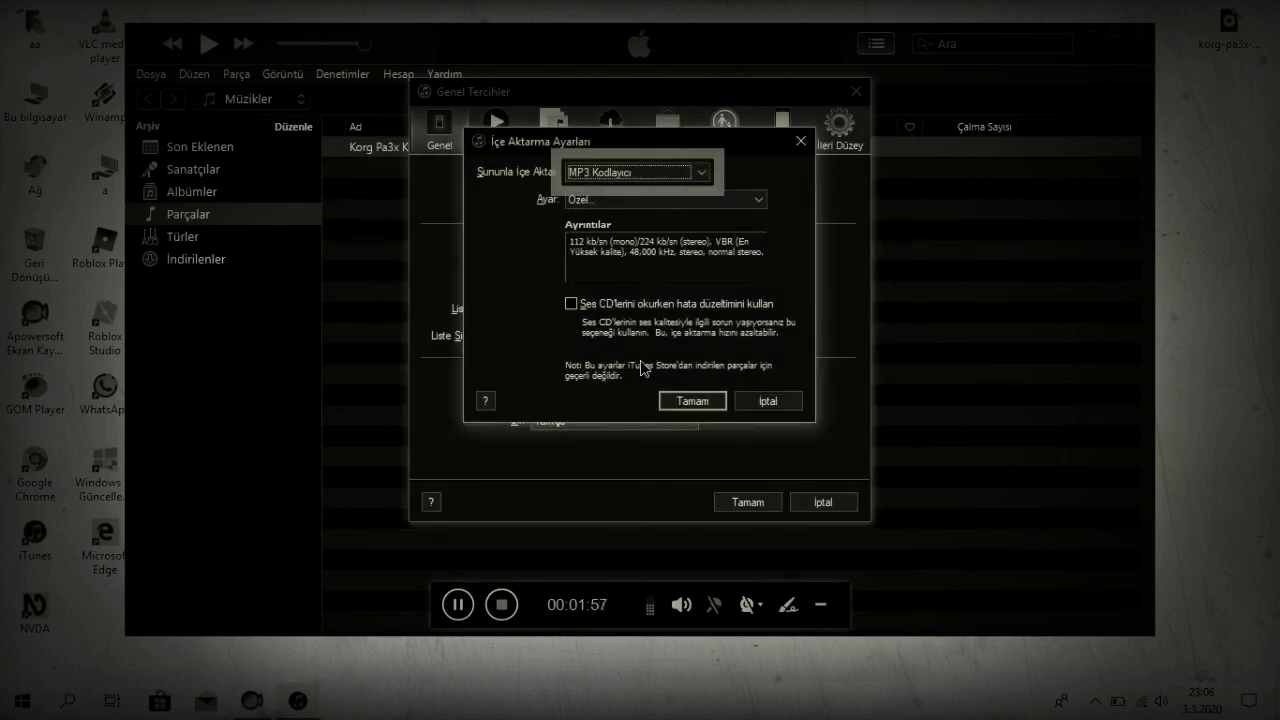
- Review the encoder, quality setting and CD error correction options in the iTunes import settings
key("Down")
key("Up")
key("Tab")
key("Tab")
key("Tab")
key("Tab")
key("Tab")
key("Tab")
key("Tab")
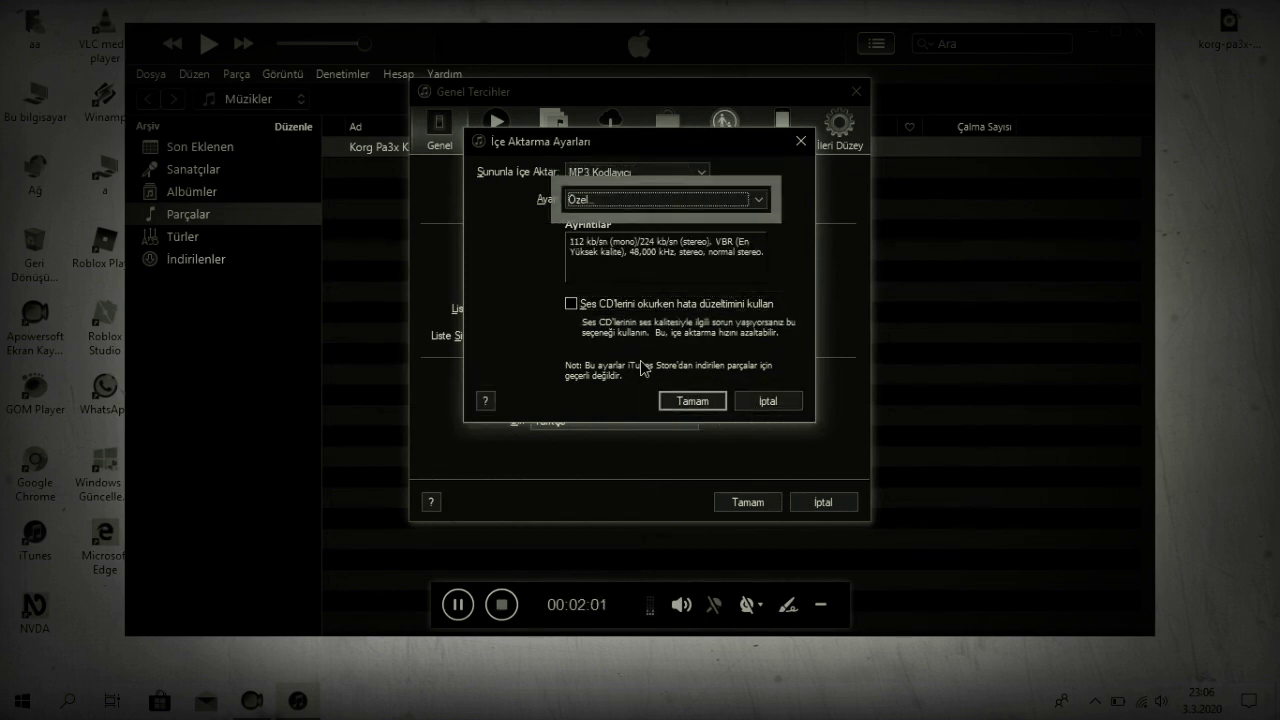
key("shift+Tab")
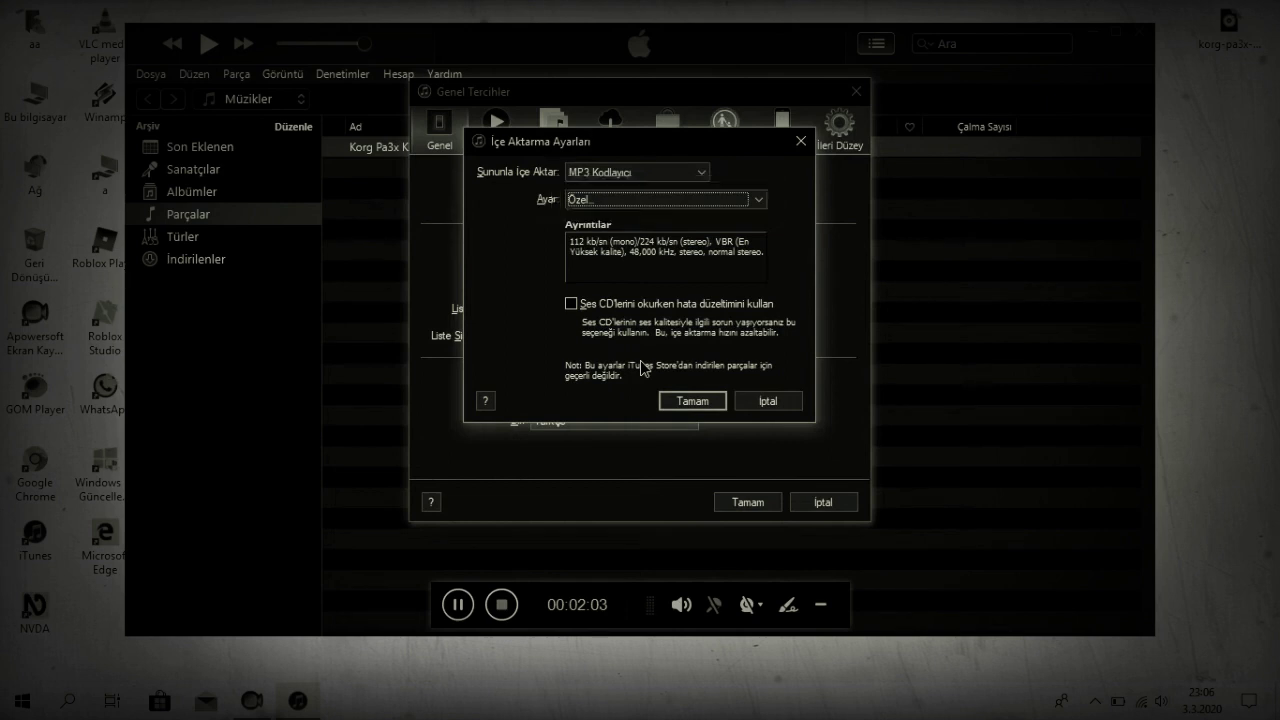
- Choose Özel as the import quality setting to open the custom MP3 encoder options
key("Tab")
key("Up")
key("Down")
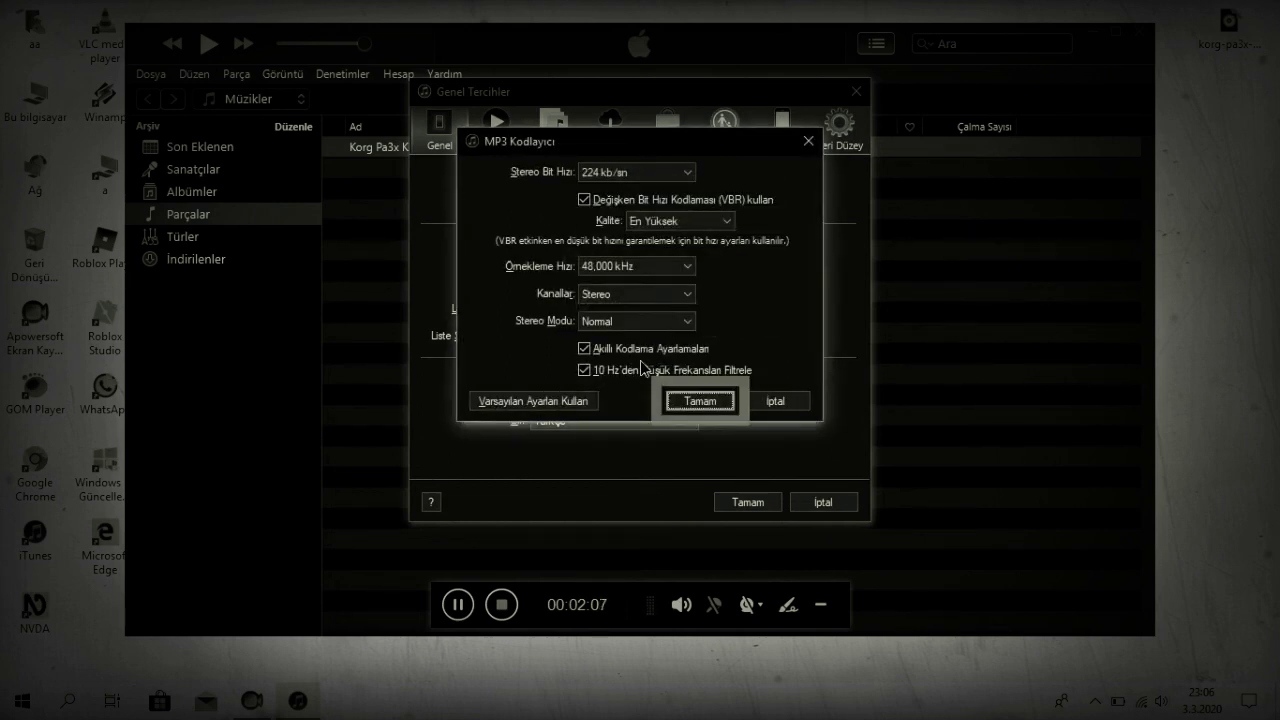
- Examine the MP3 encoder's stereo bit rate, VBR, quality, sample rate and channel settings
key("Tab")
key("Tab")
key("Tab")
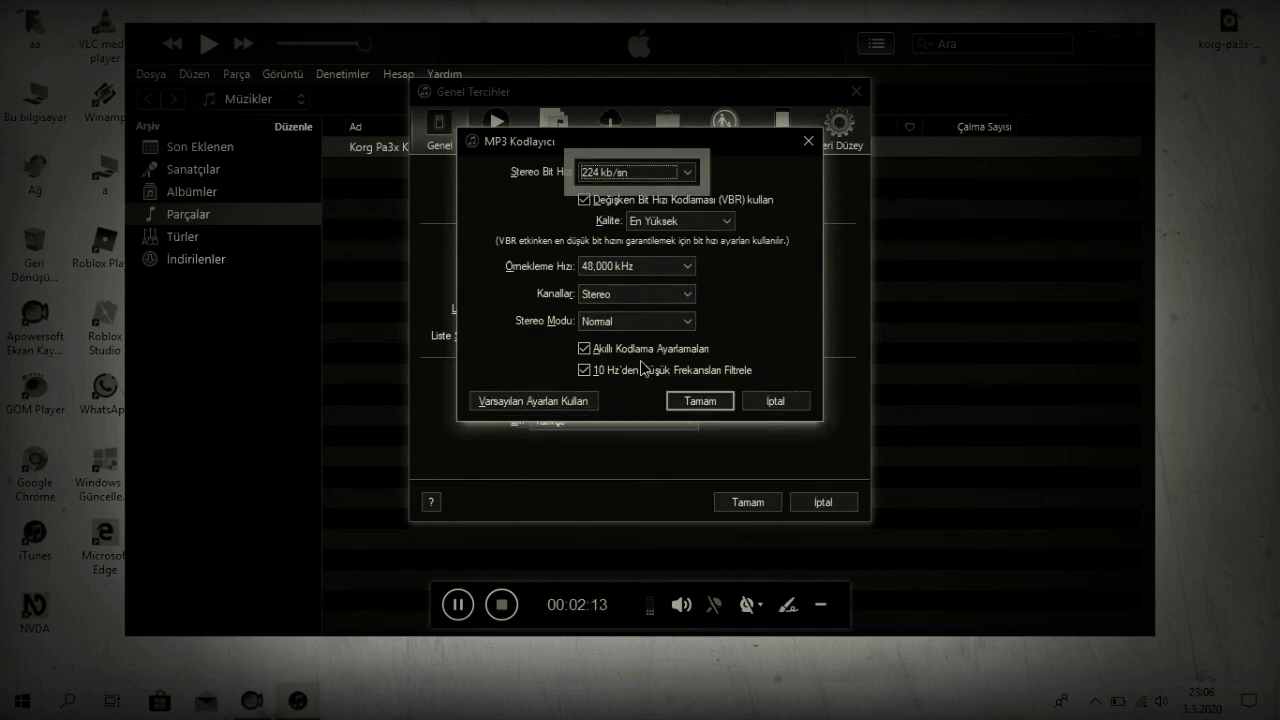
key("Tab")
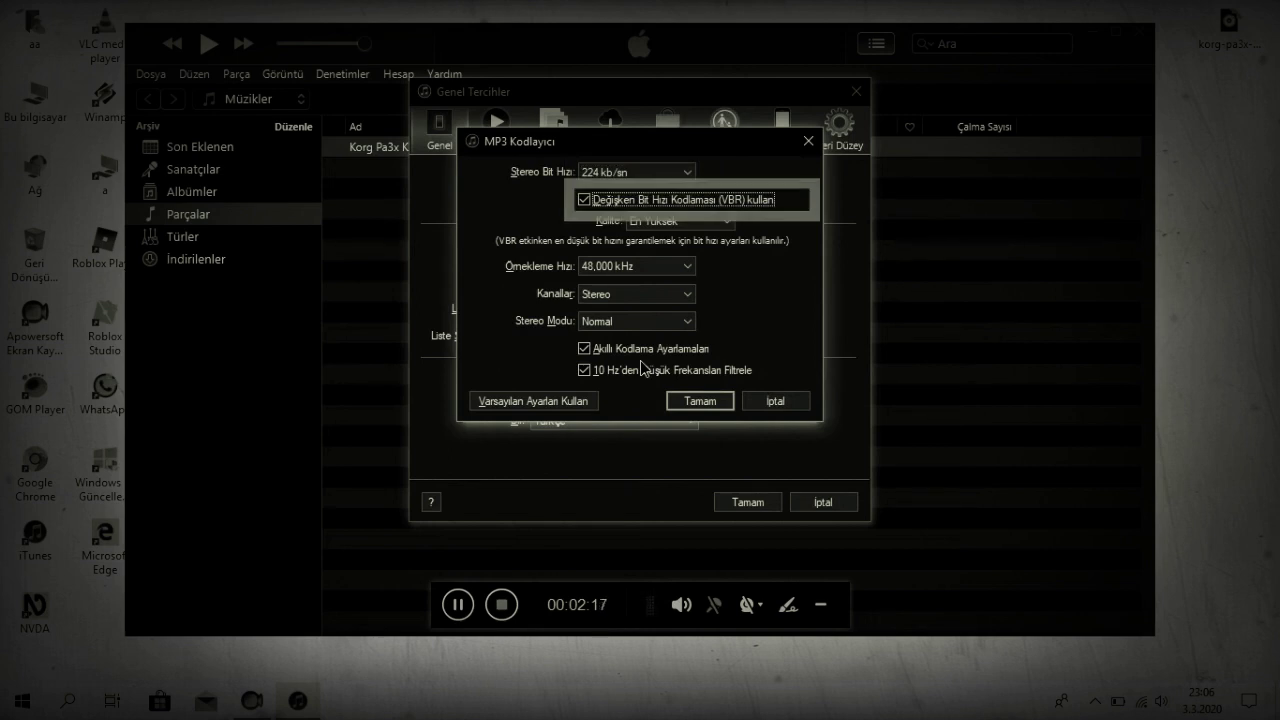
key("Tab")
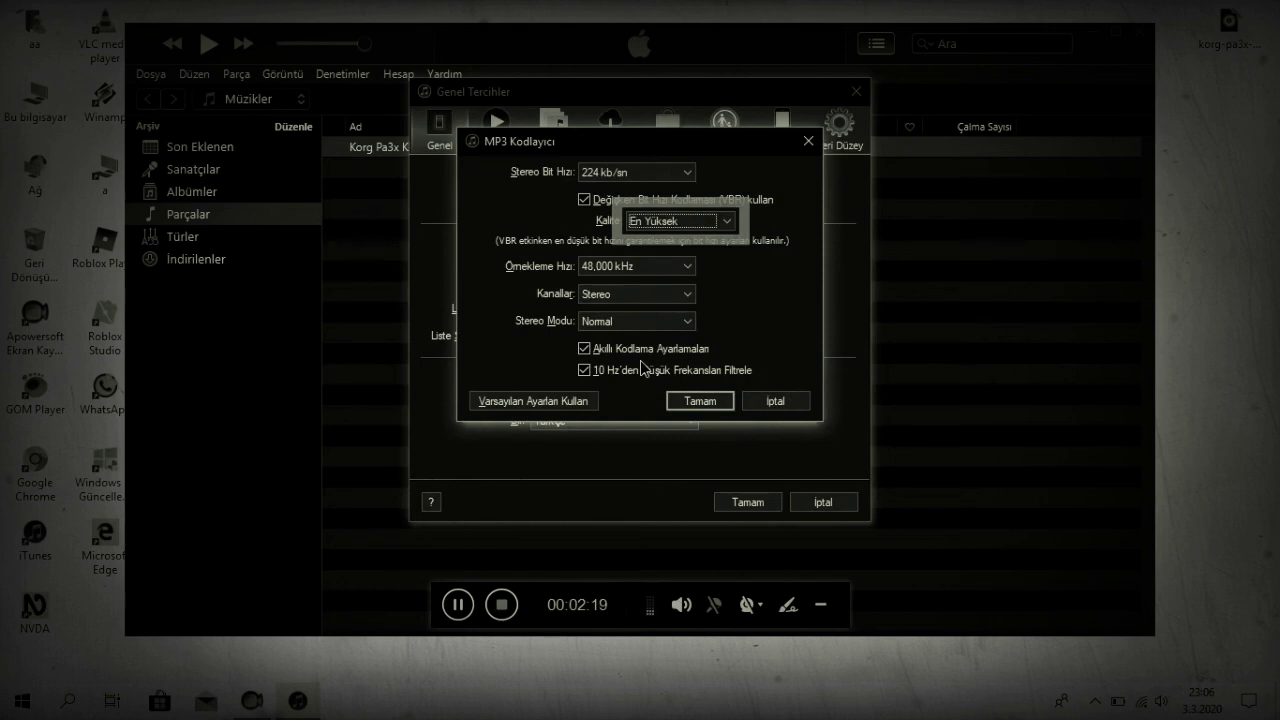
key("Tab")
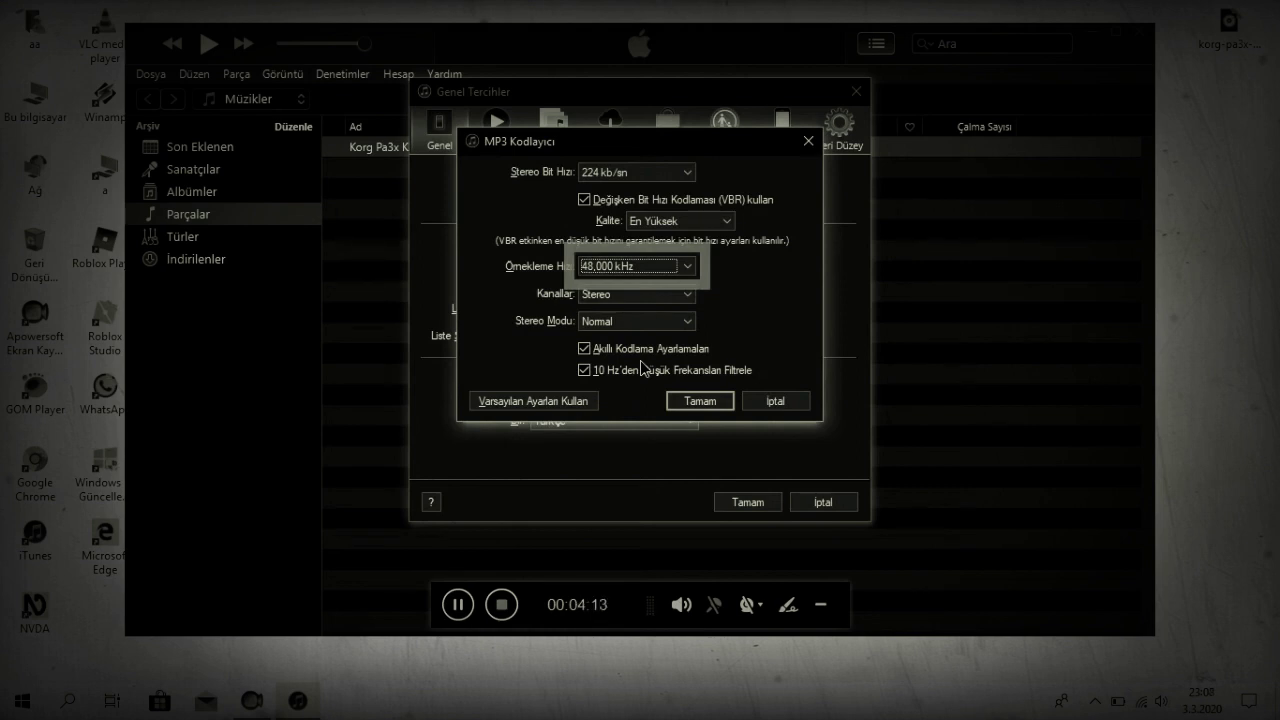
key("Tab")
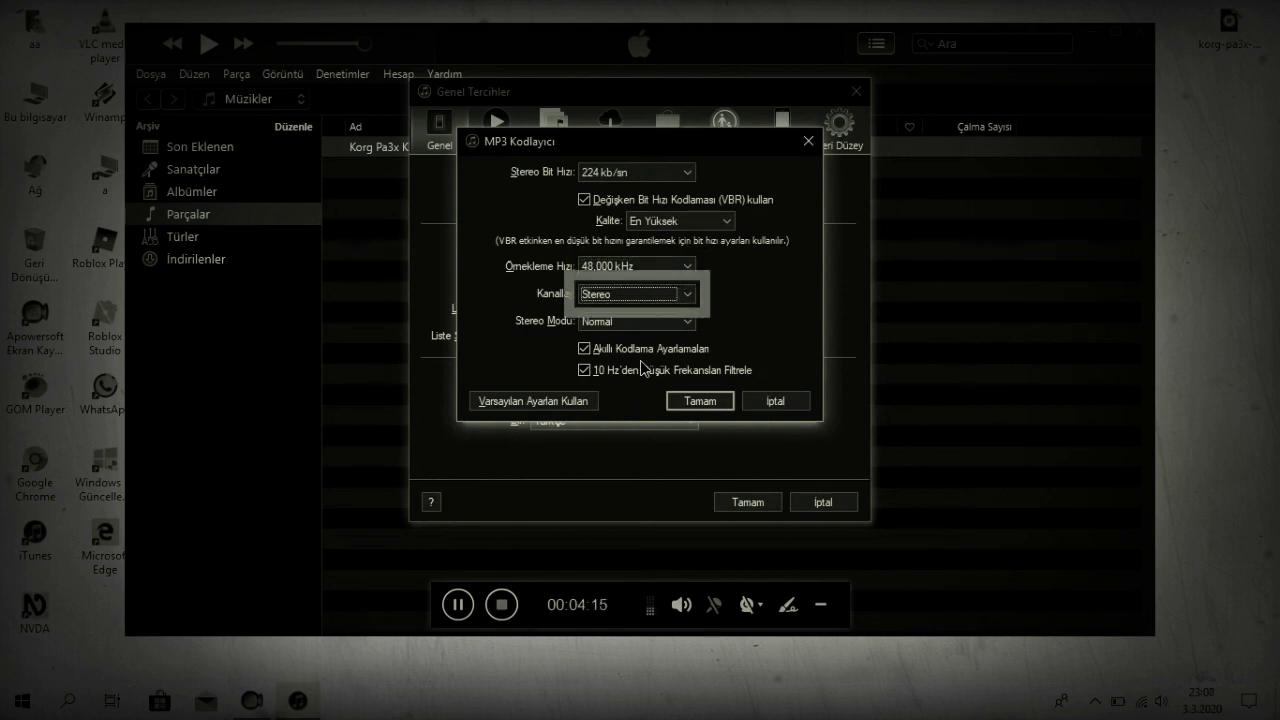
- Set the stereo mode to Birleşik Stereo and review the smart encoding and 10 Hz frequency filter options
key("Tab")
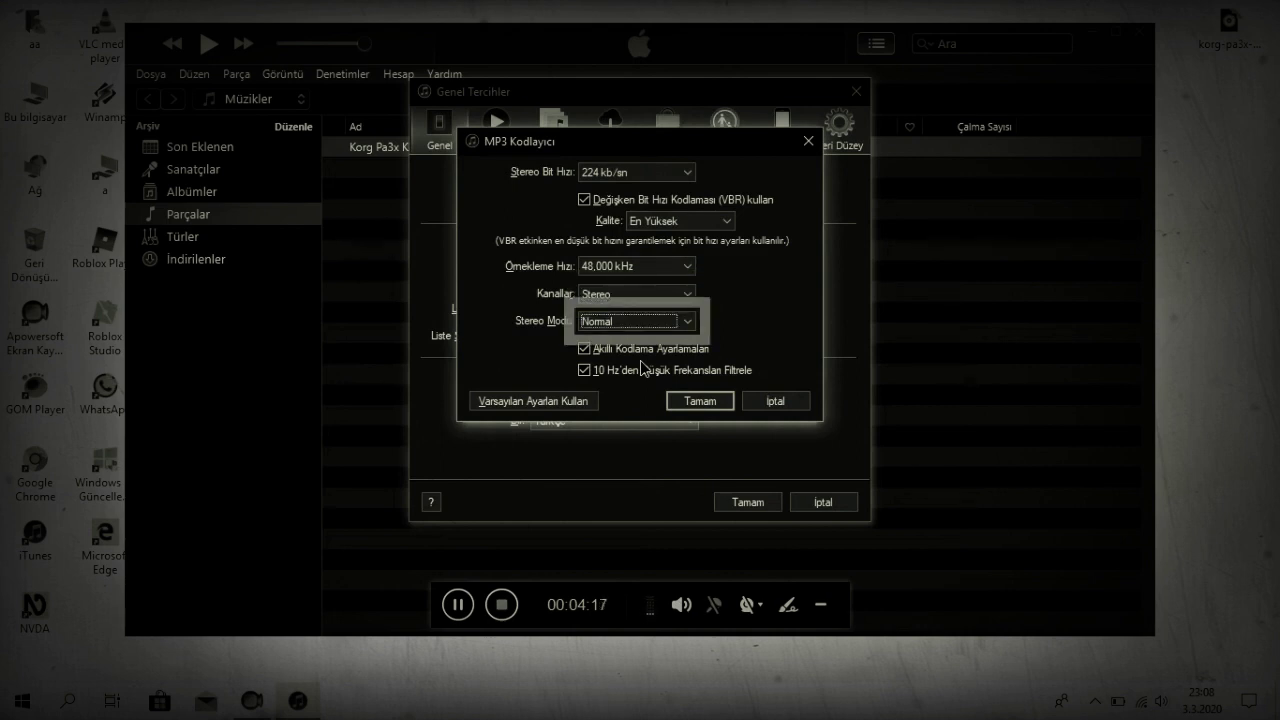
key("Down")
key("Tab")
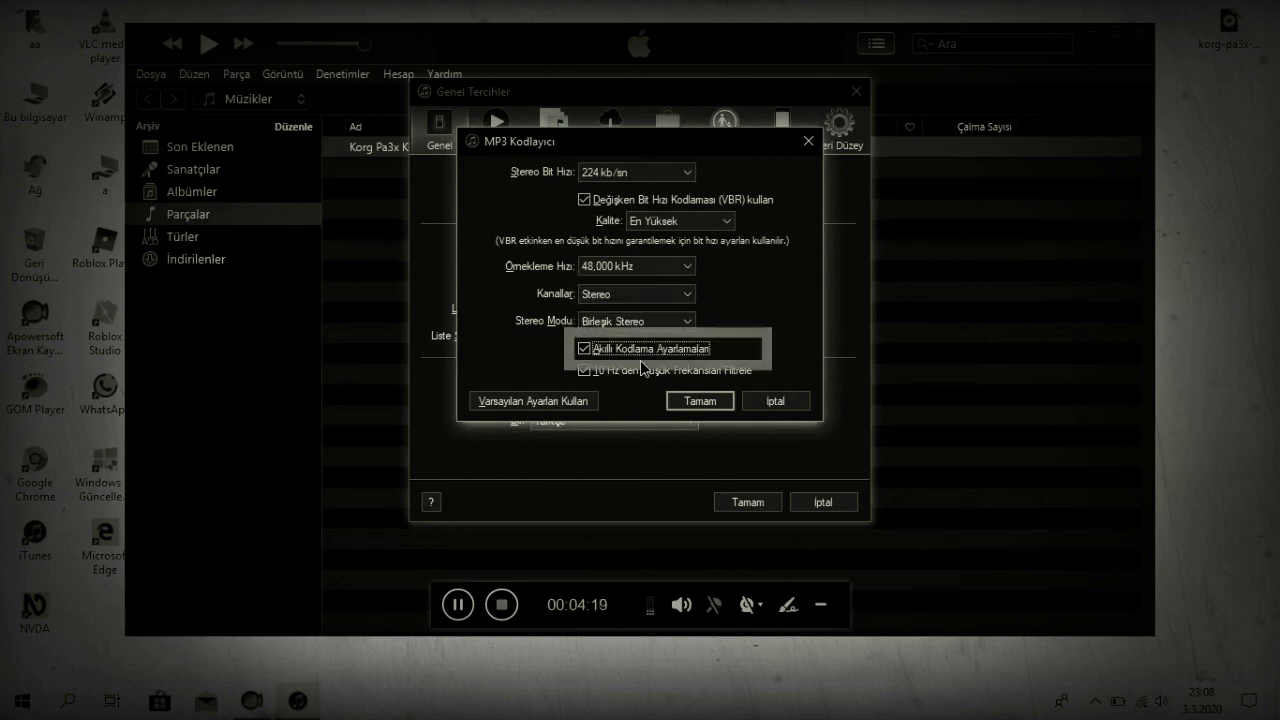
key("Tab")
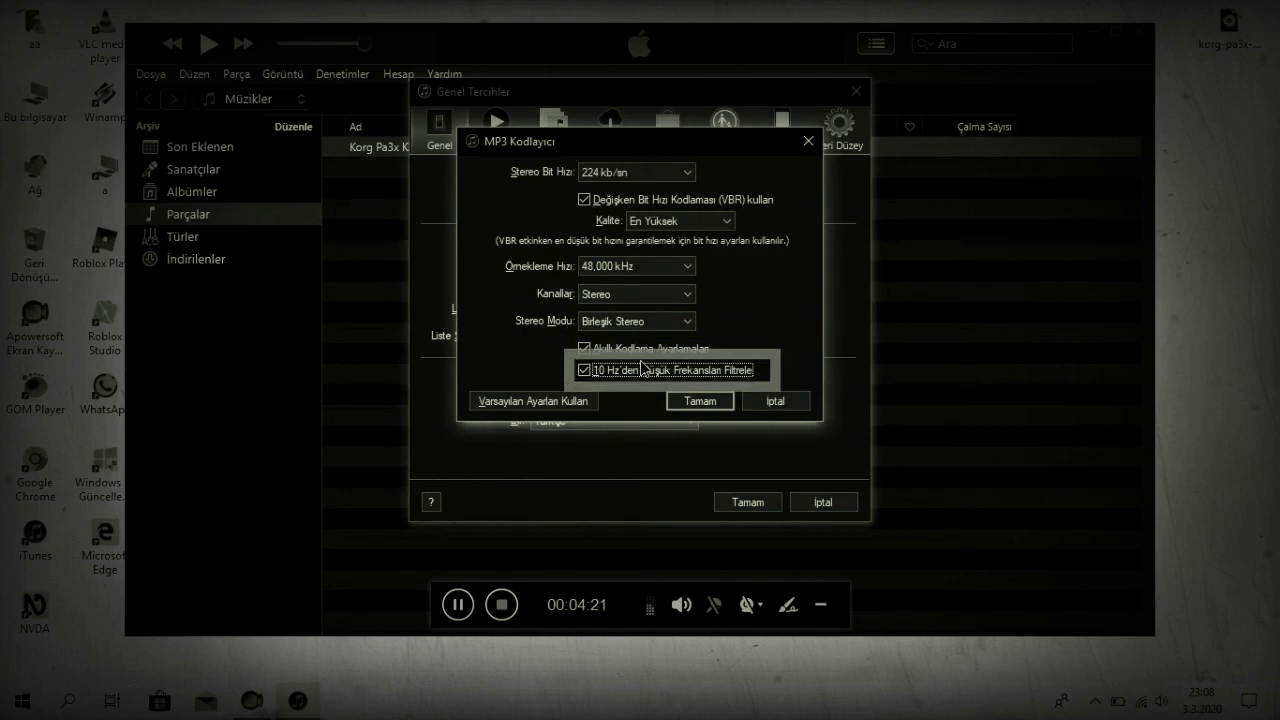
key("shift+Tab")
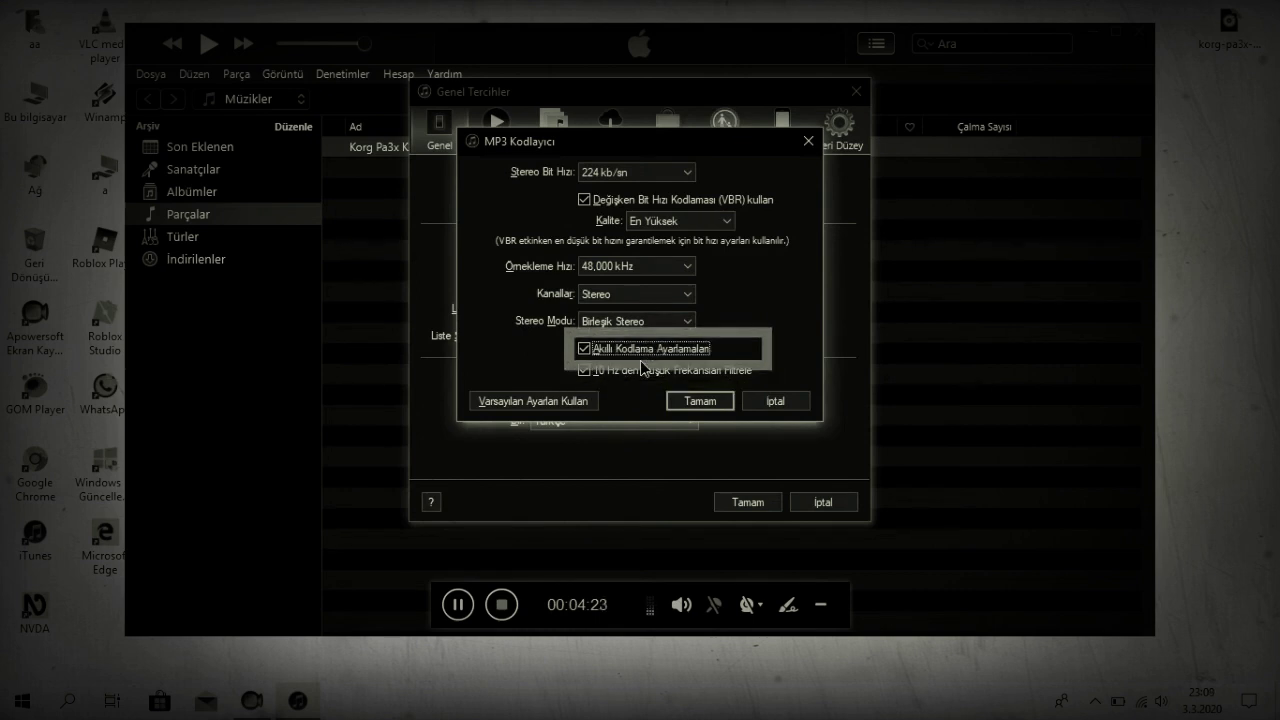
key("Tab")
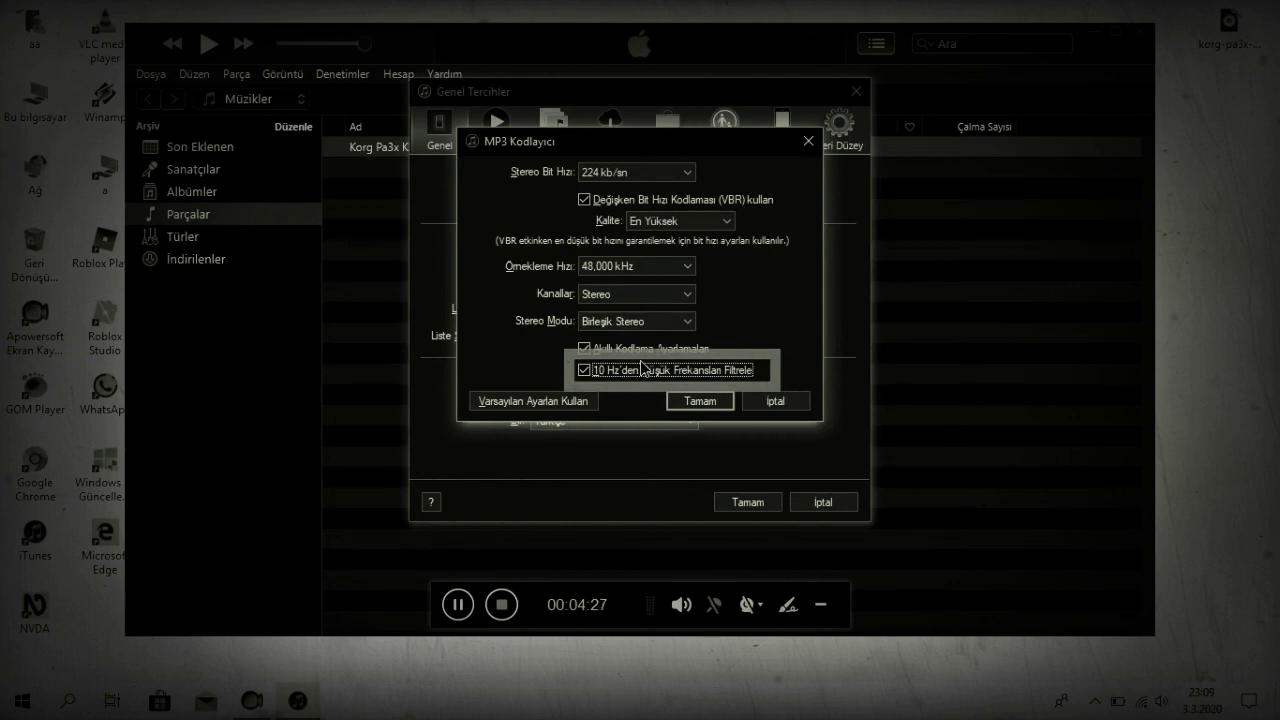
- Accept the custom MP3 encoder options, and check and accept the import settings with audio CD error correction enabled
key("Tab")
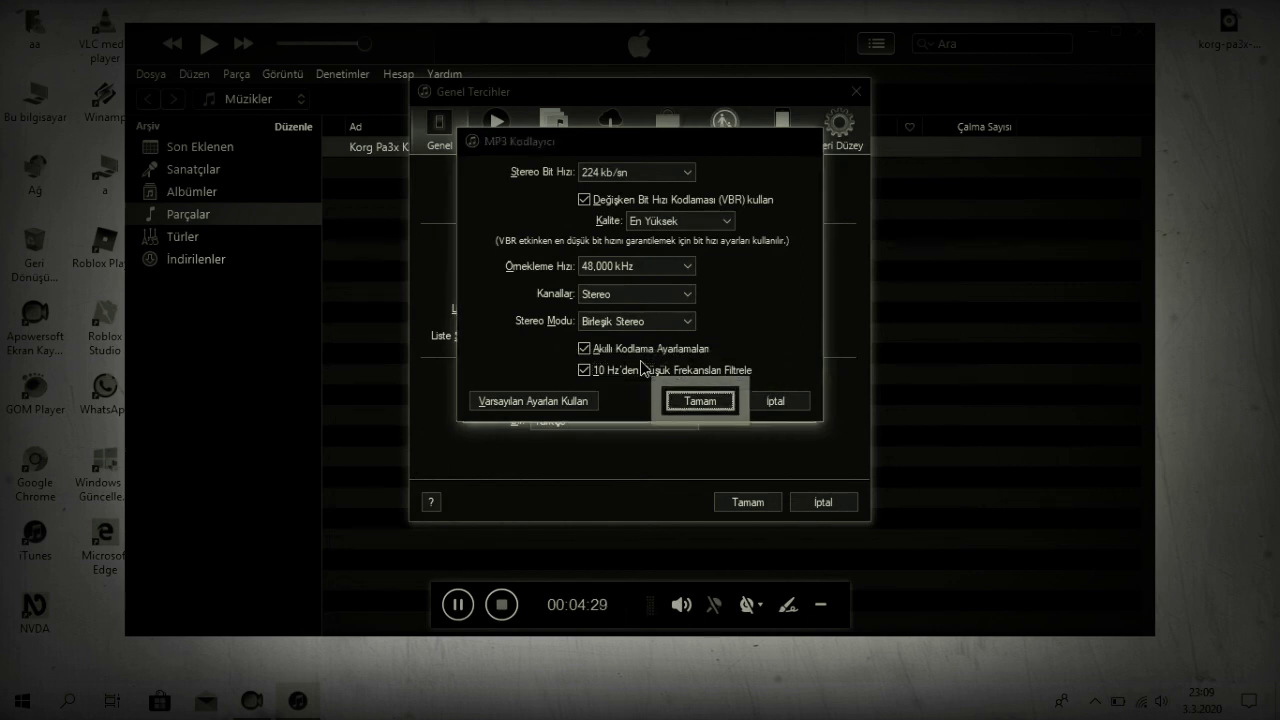
key("Return")
key("Tab")
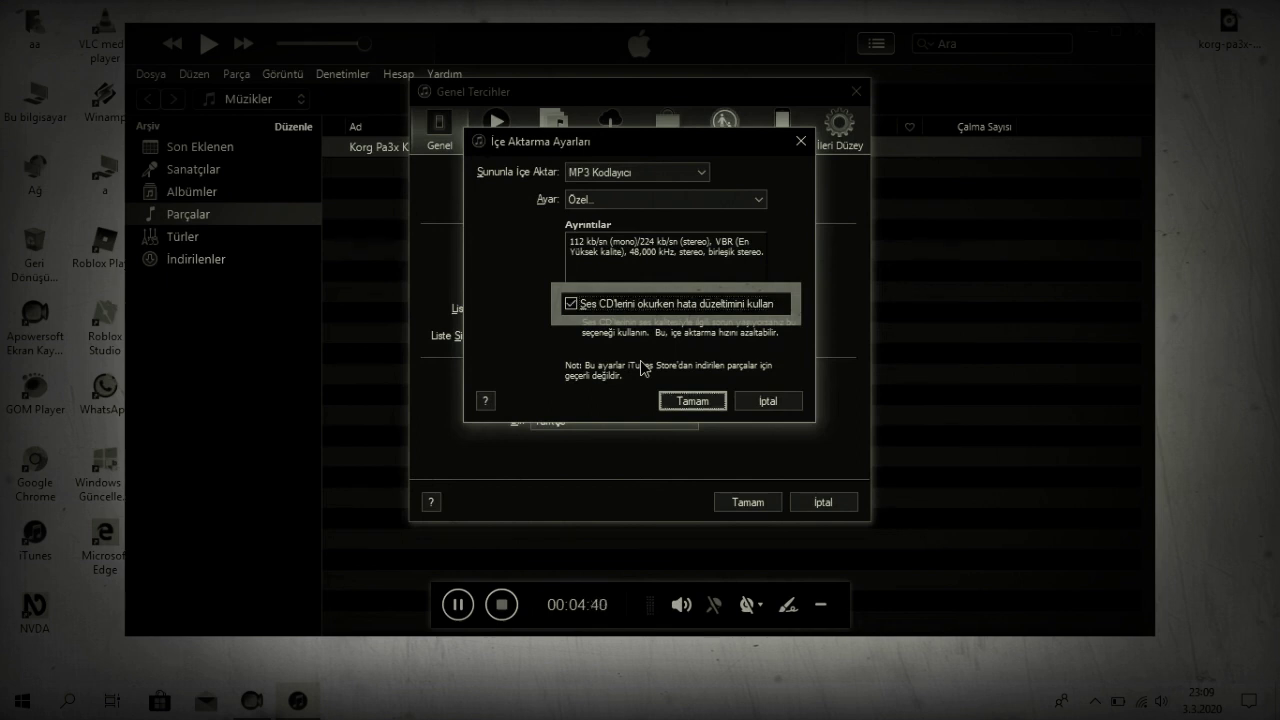
key("Tab")
key("Tab")
key("Tab")
key("Tab")
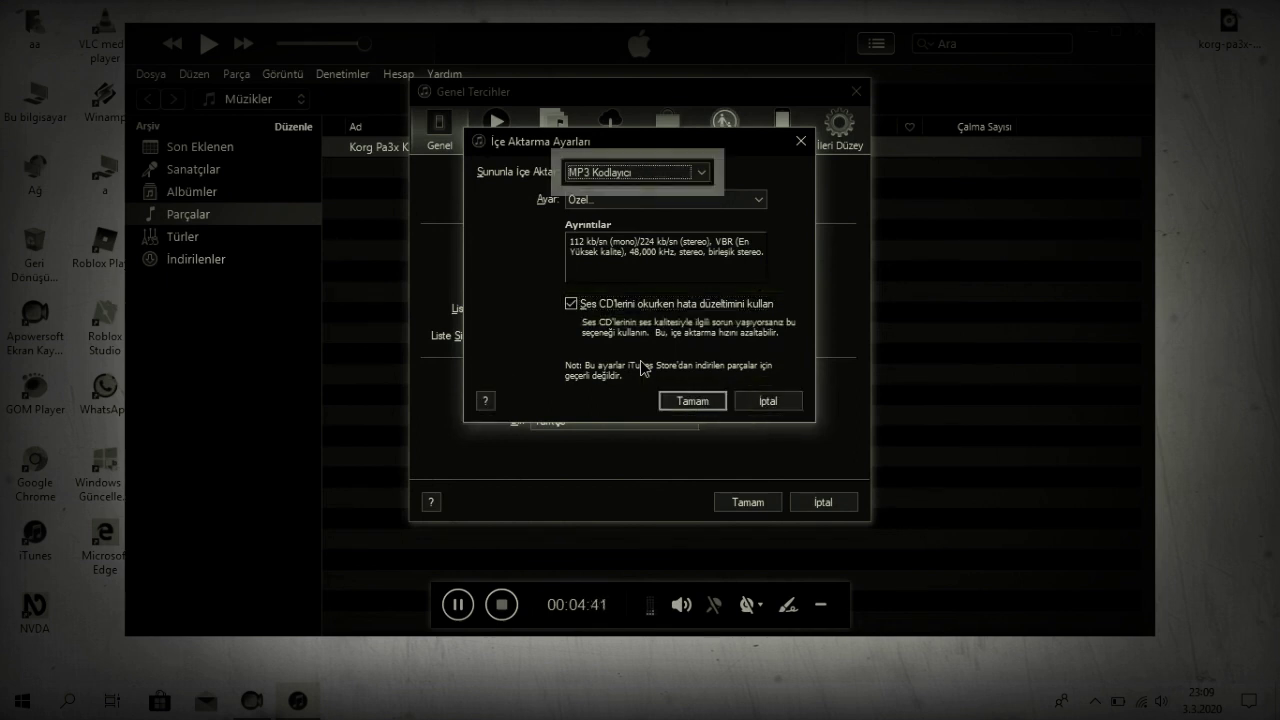
key("Tab")
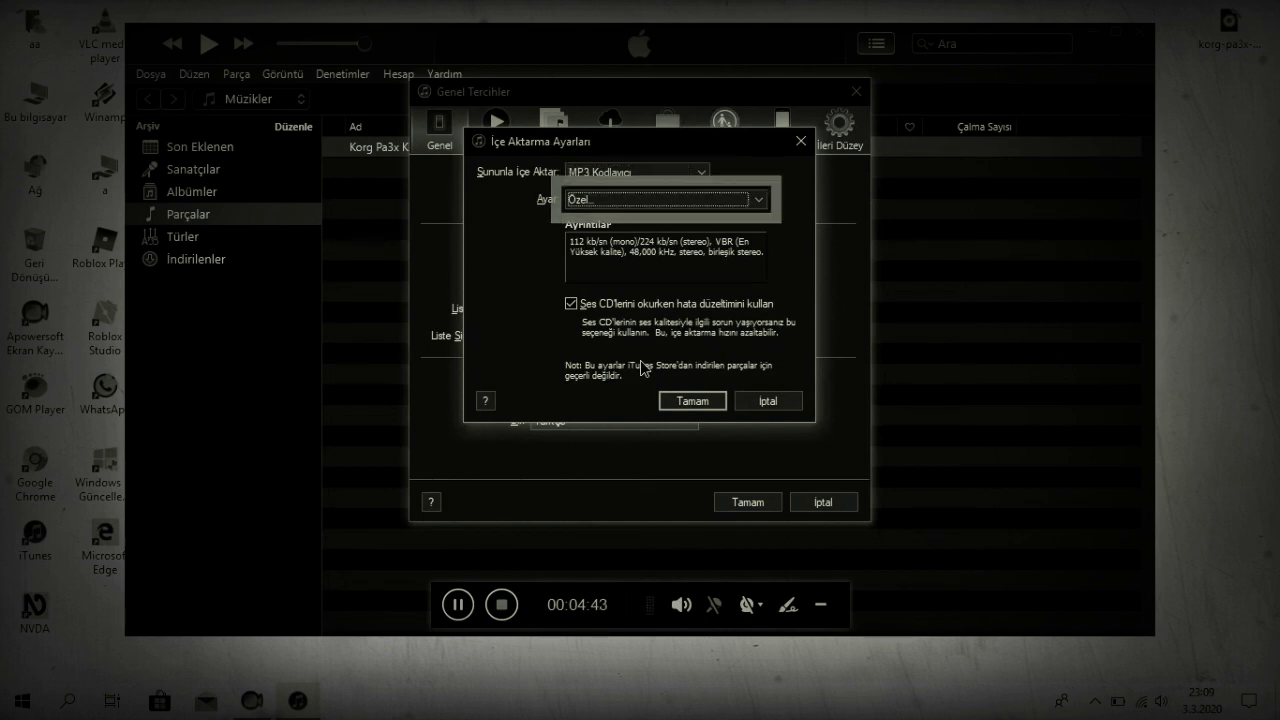
key("Tab")
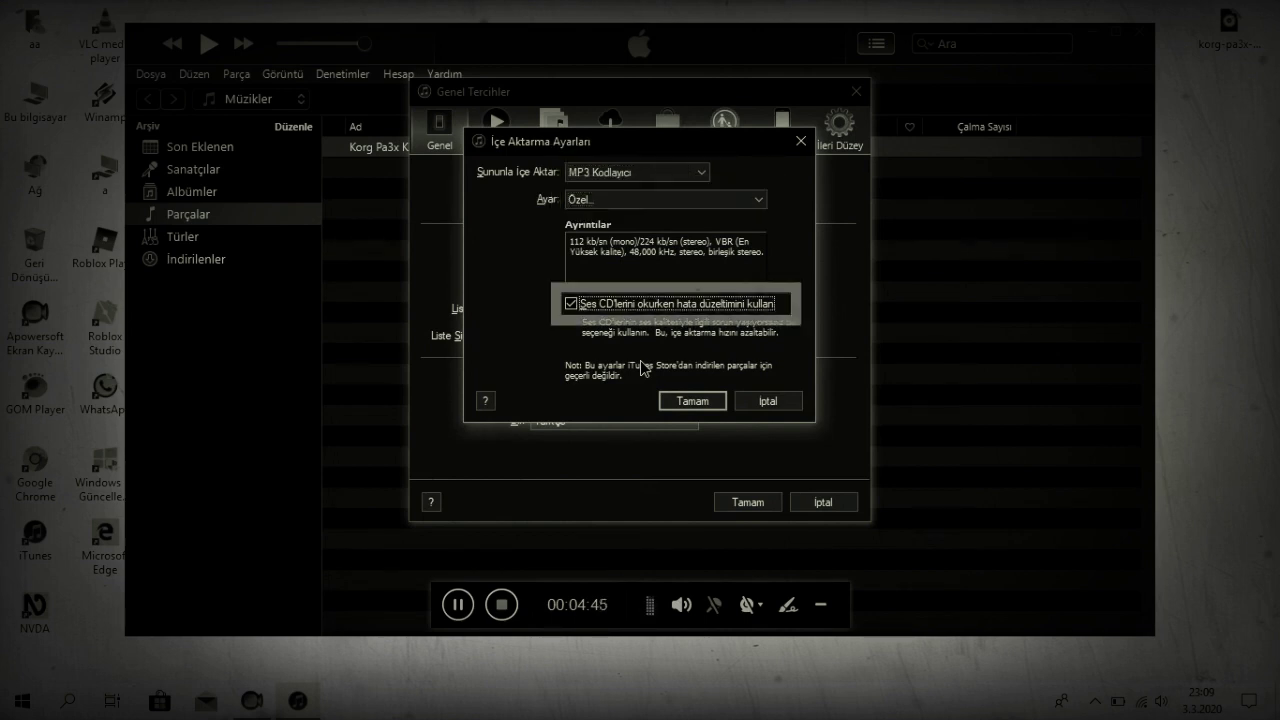
key("Tab")
key("Return")
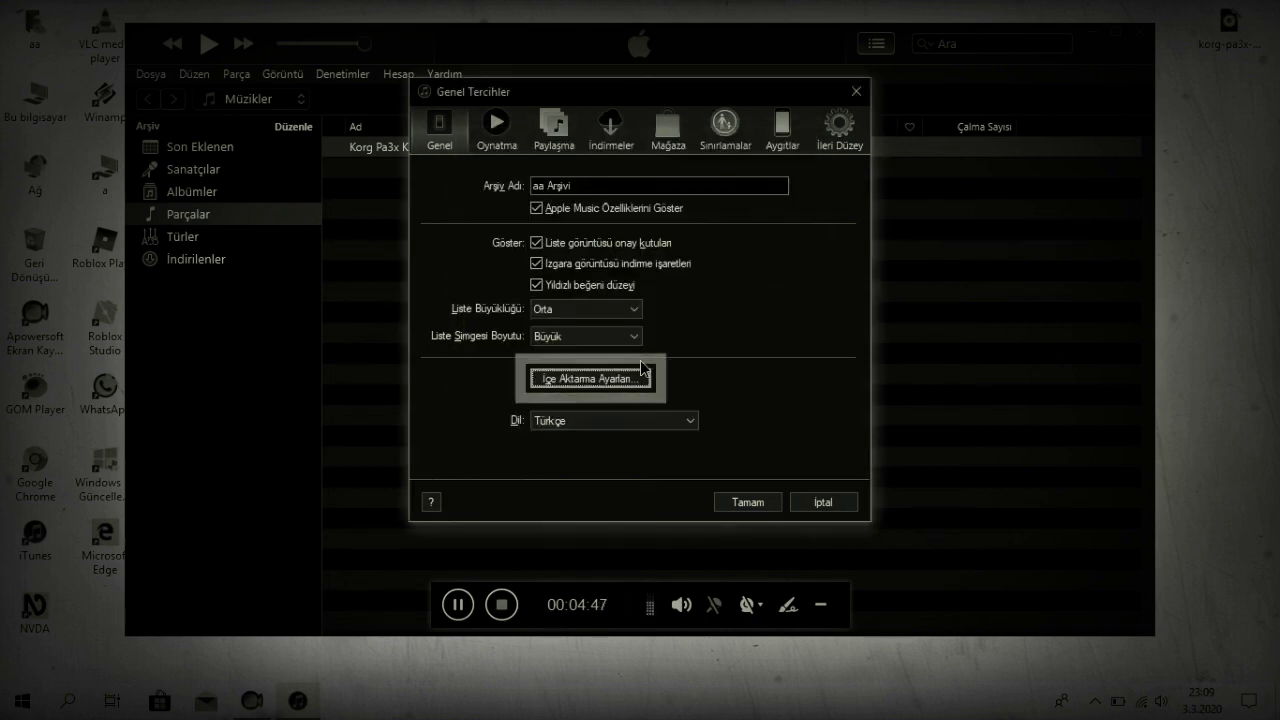
- Accept the general preferences, leaving the language set to Türkçe
key("Tab")
key("Tab")
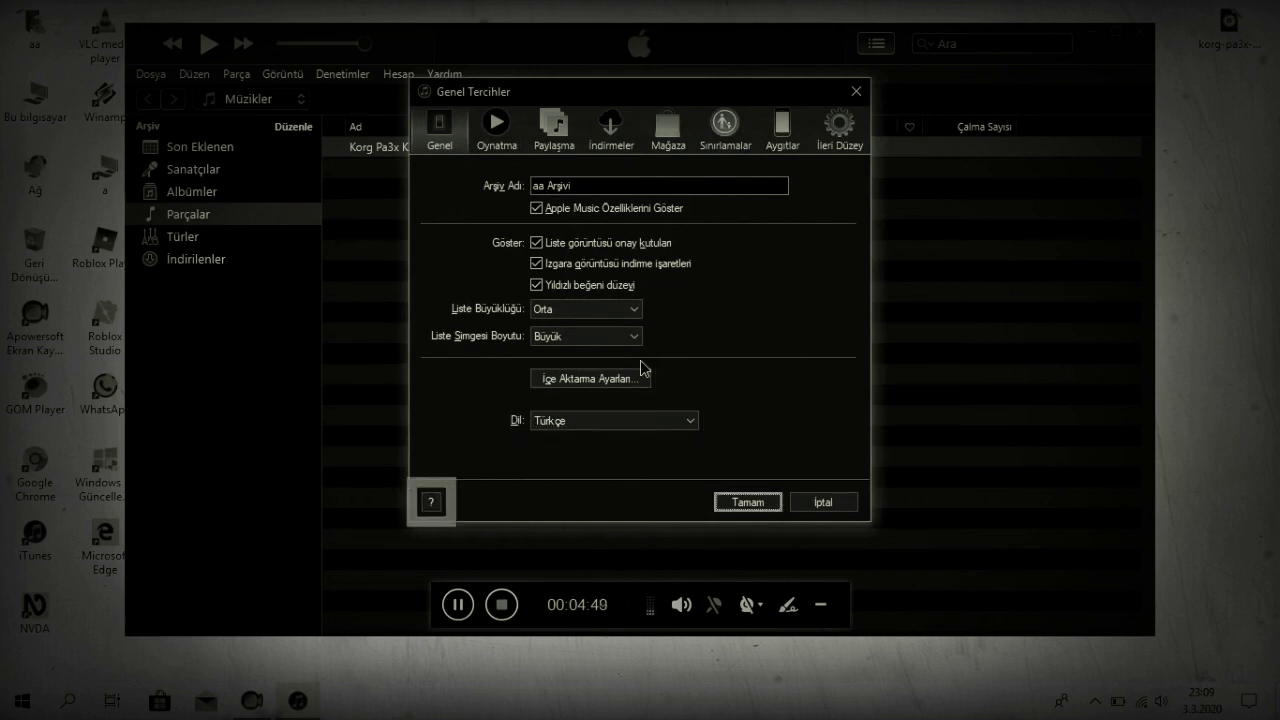
key("Tab")
key("Return")
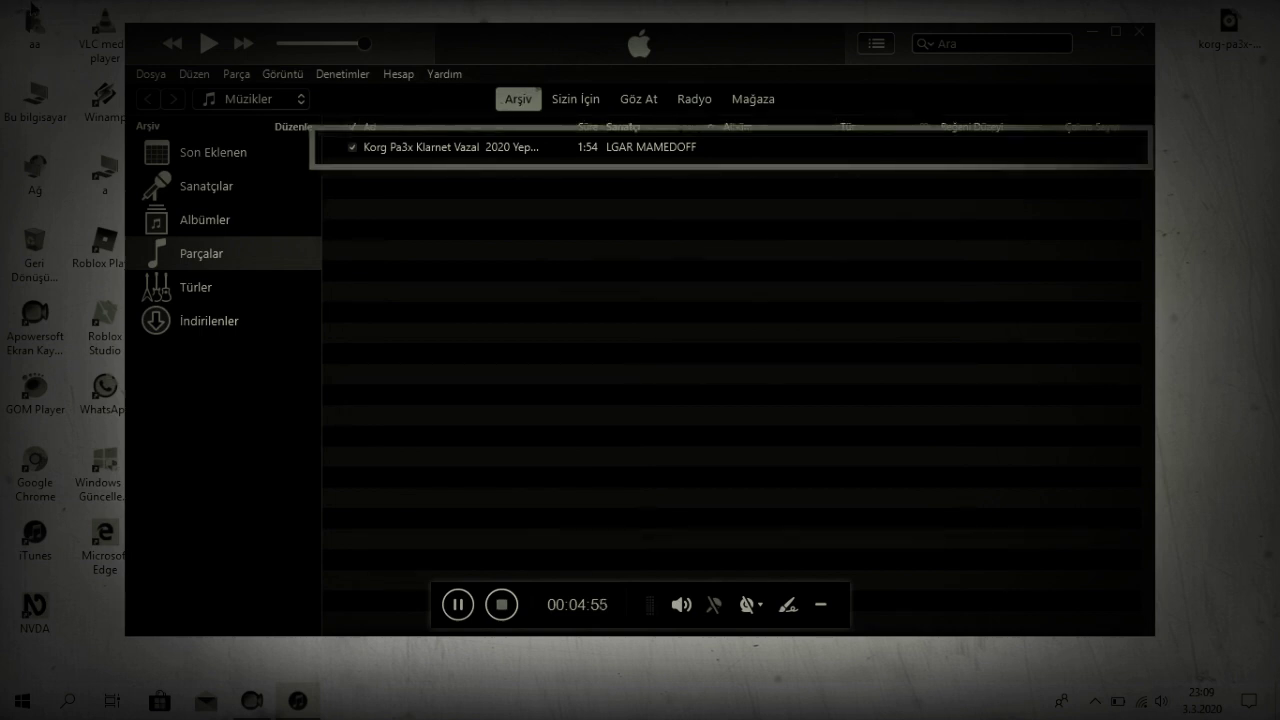
- Create an MP3 version of the Korg Pa3x Klarnet track with the Dönüştür command and close iTunes
left_click(163, 73)
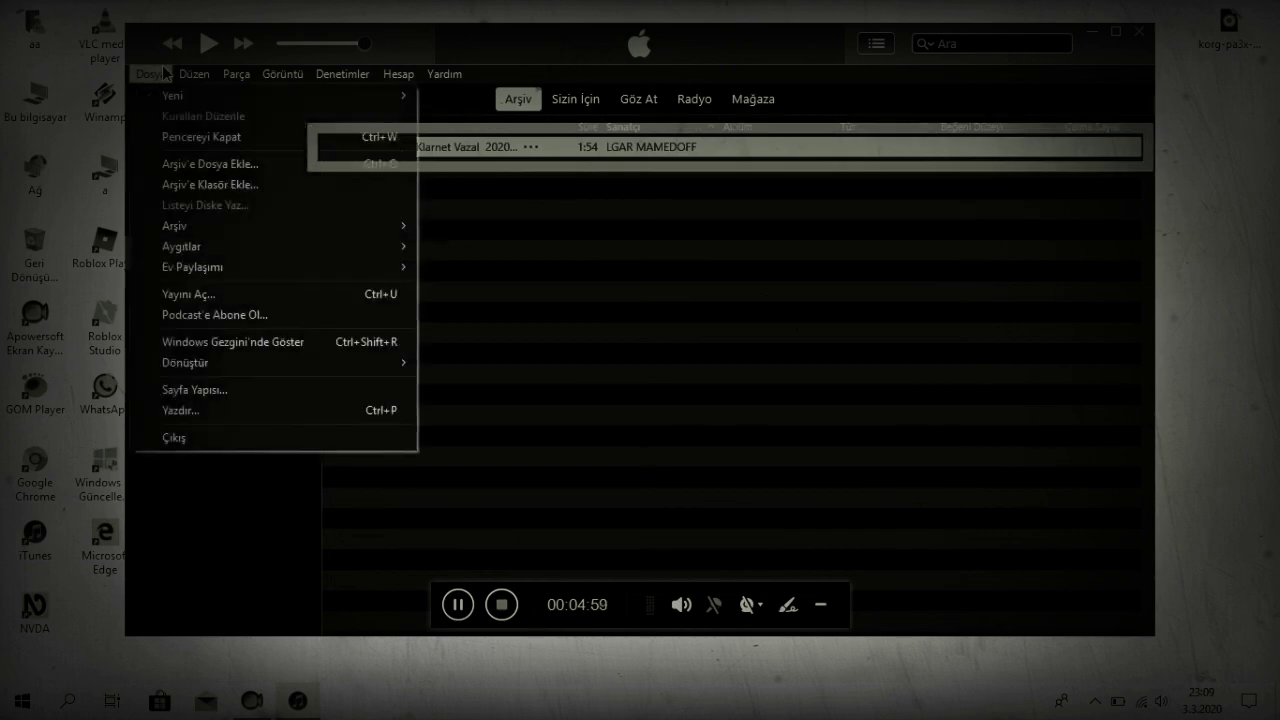
key("Up")
key("Up")
key("Up")
key("Up")
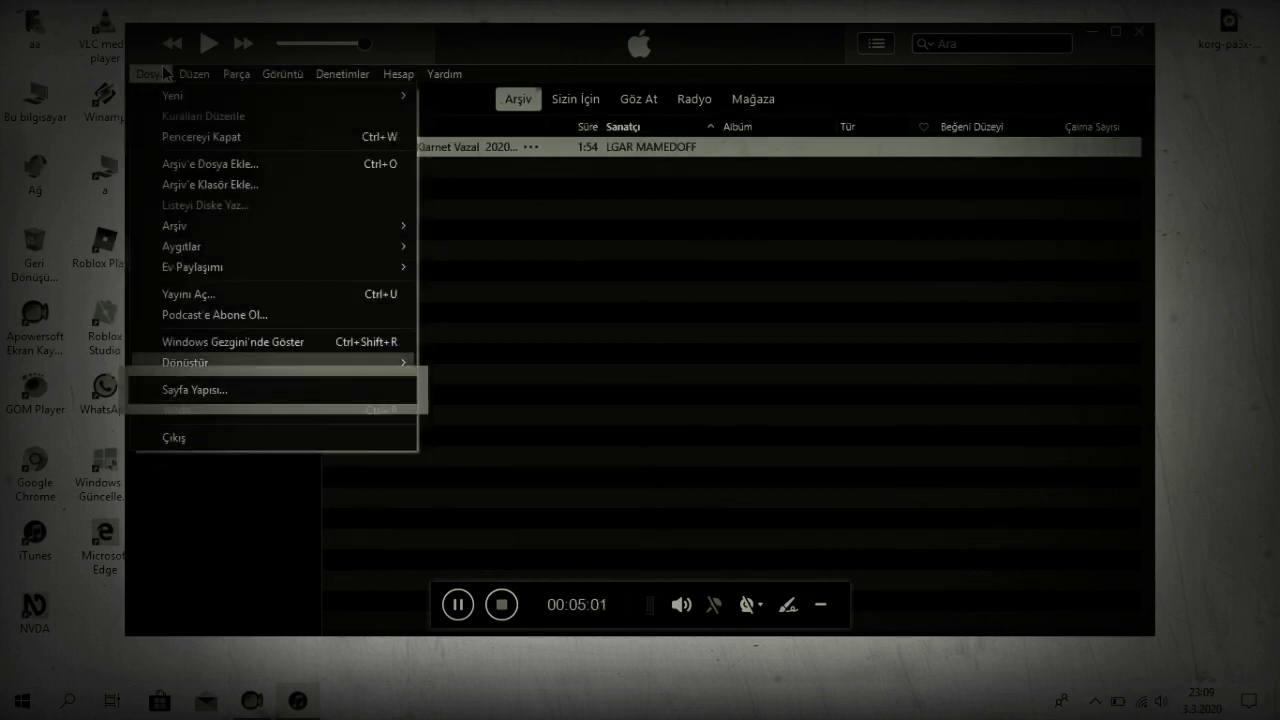
key("Right")
key("Down")
key("Down")
key("Down")
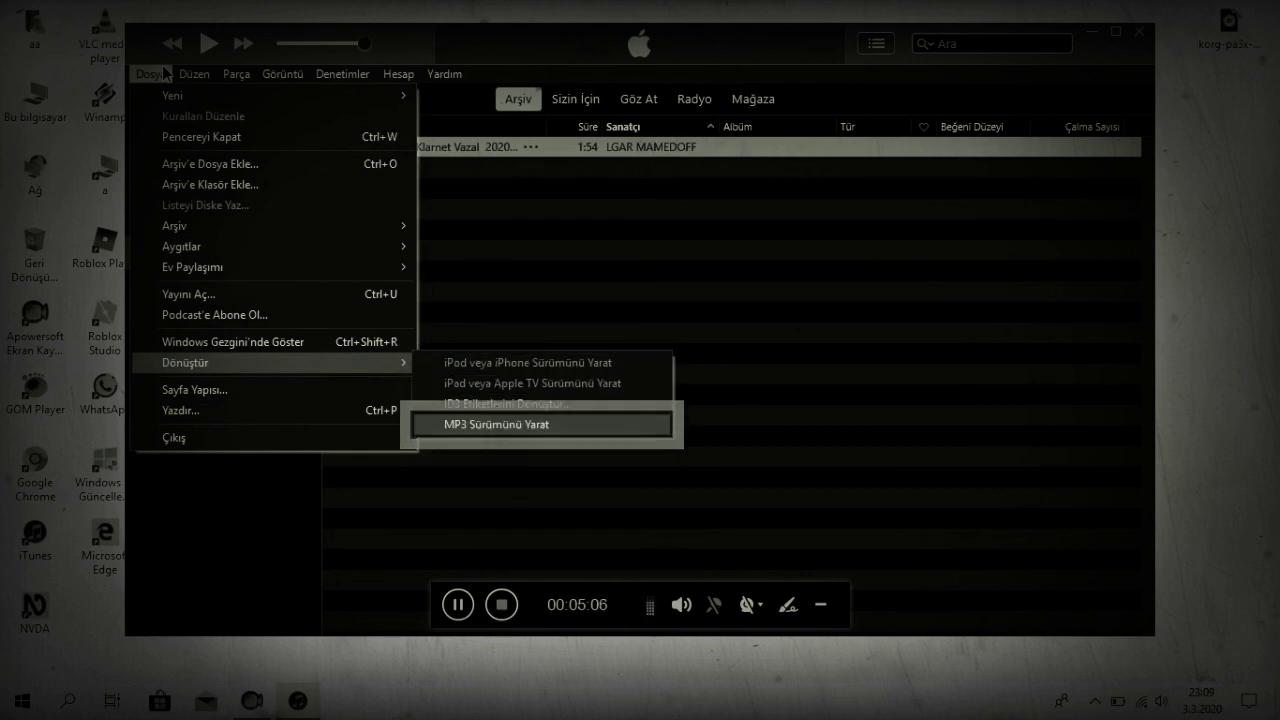
key("Return")
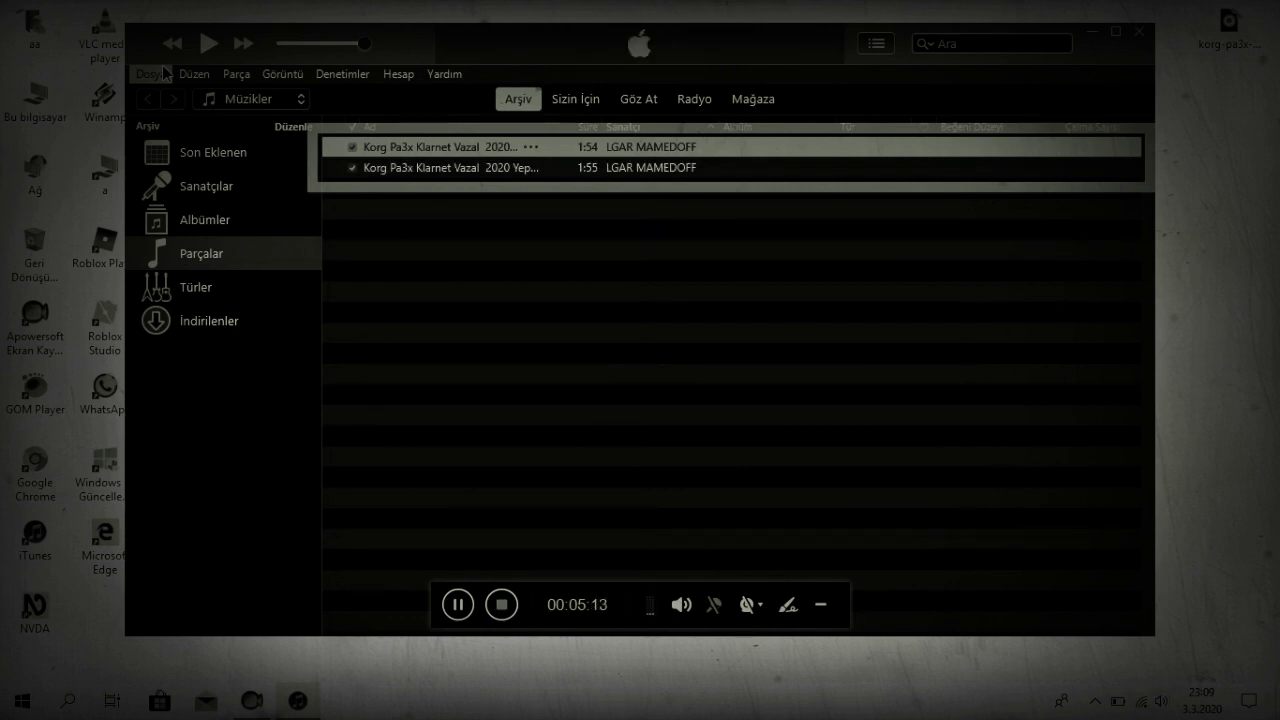
key("alt+F4")
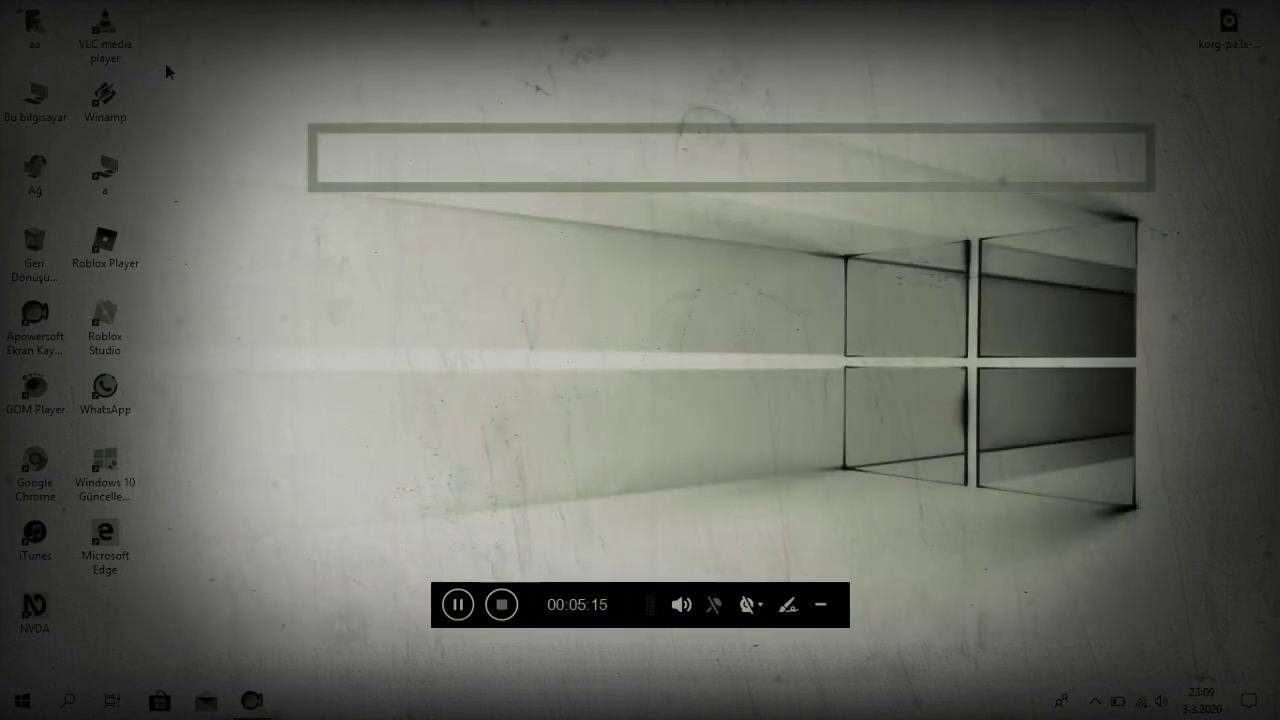
- Permanently delete the original Korg Pa3x Klarnet MP3 file from the desktop
key("Right")
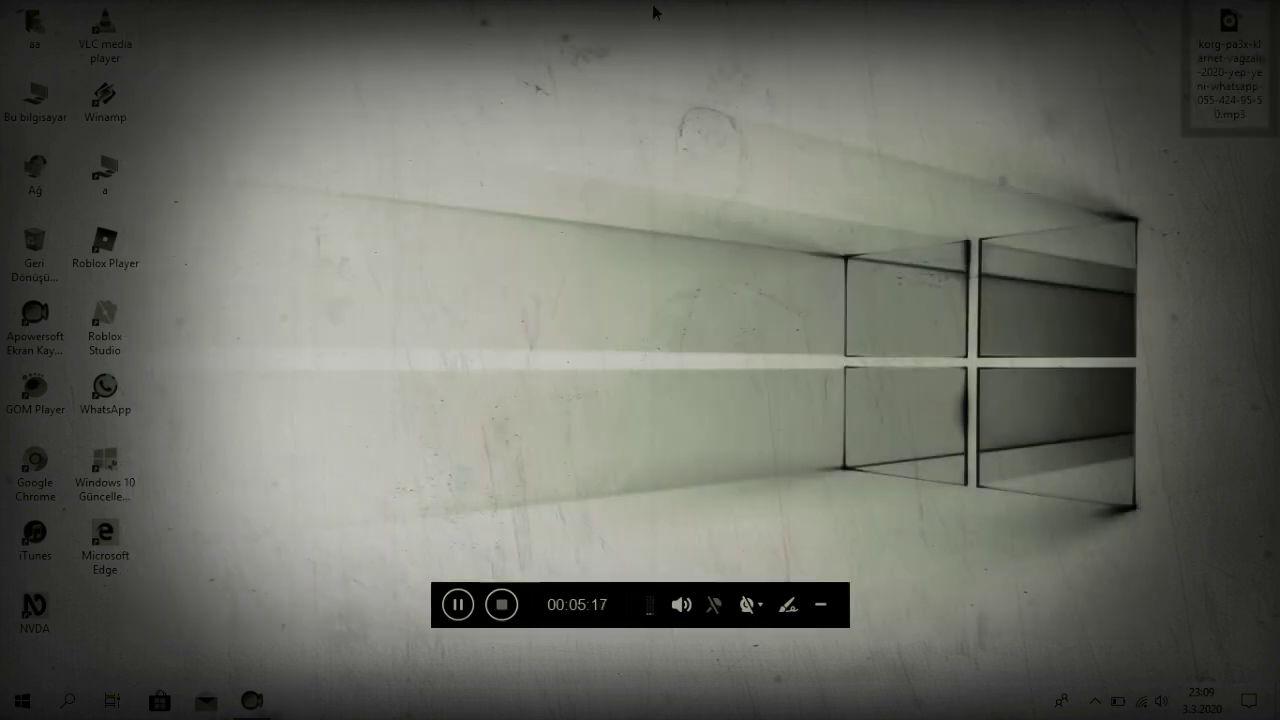
key("Left")
key("Right")
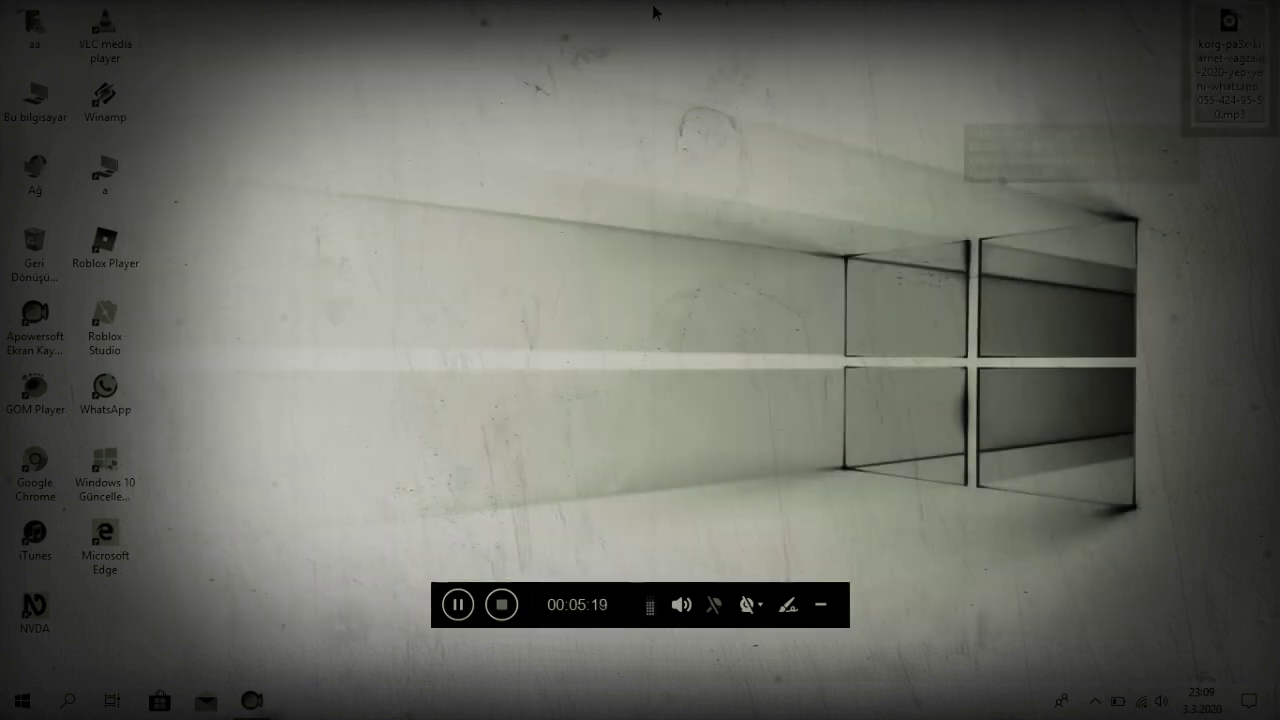
key("shift+Delete")
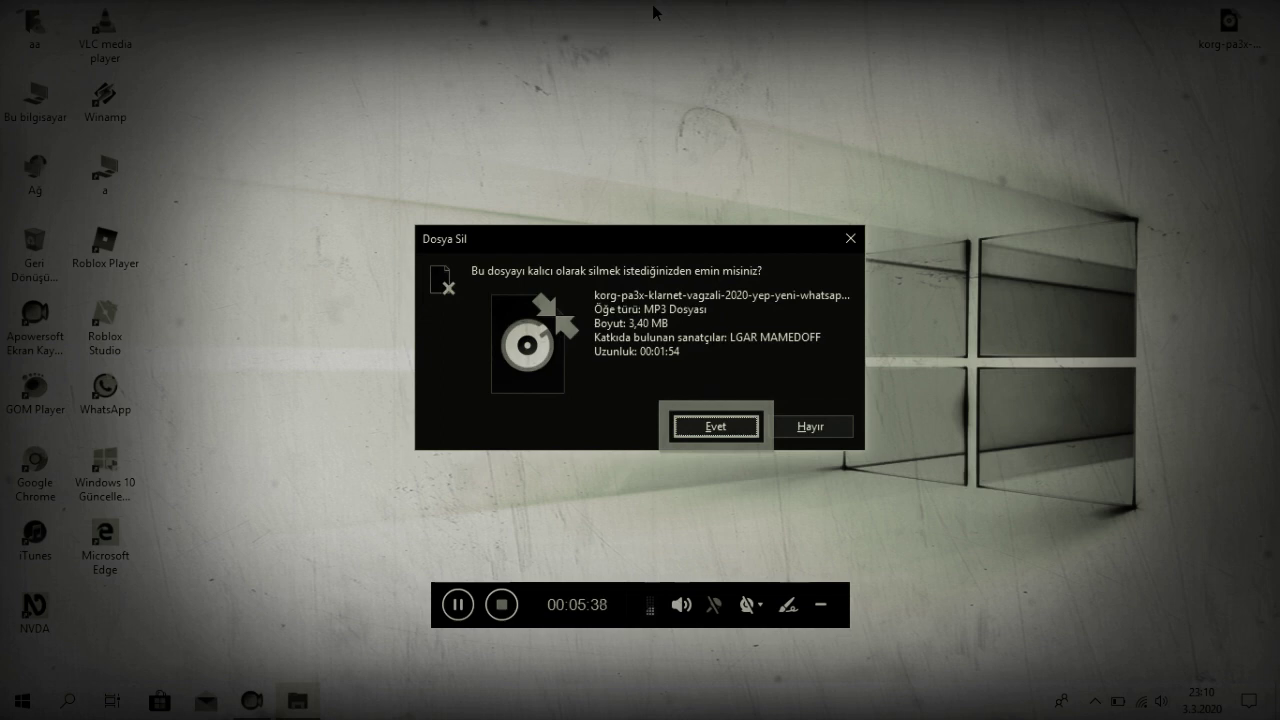
key("Return")
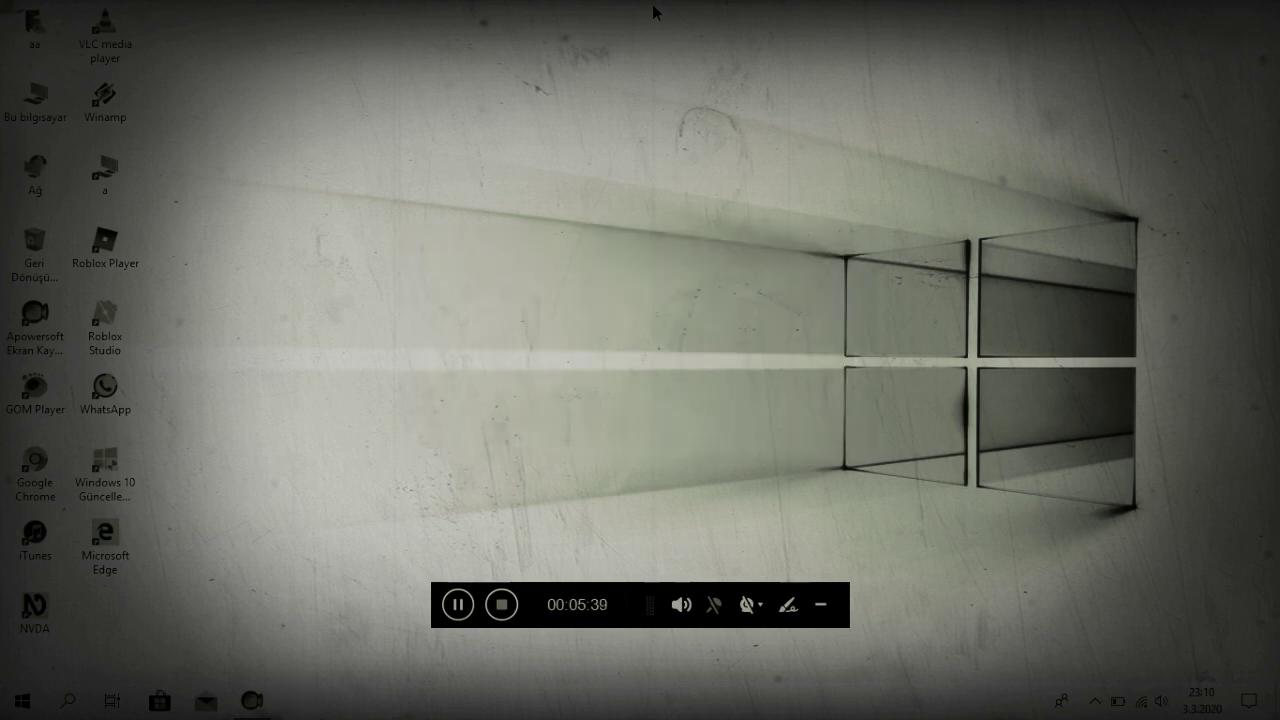
- Open the Müzikler folder in Bu bilgisayar
key("Down")
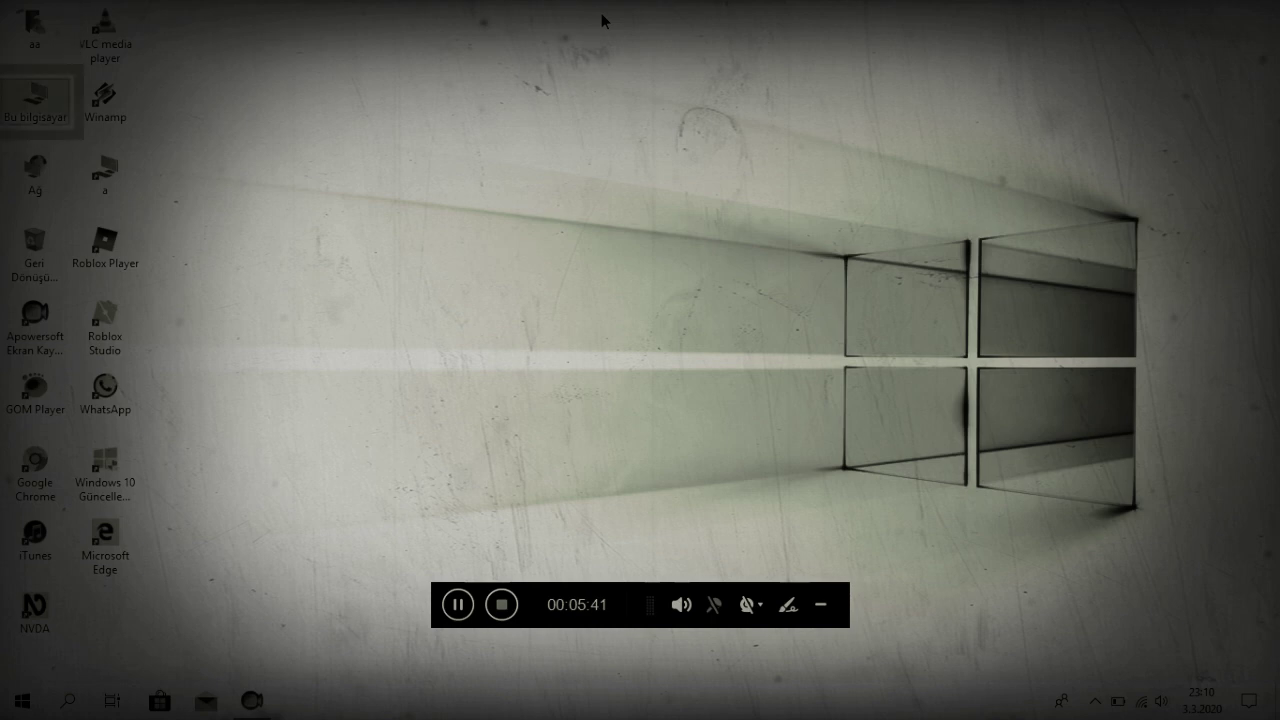
key("Return")
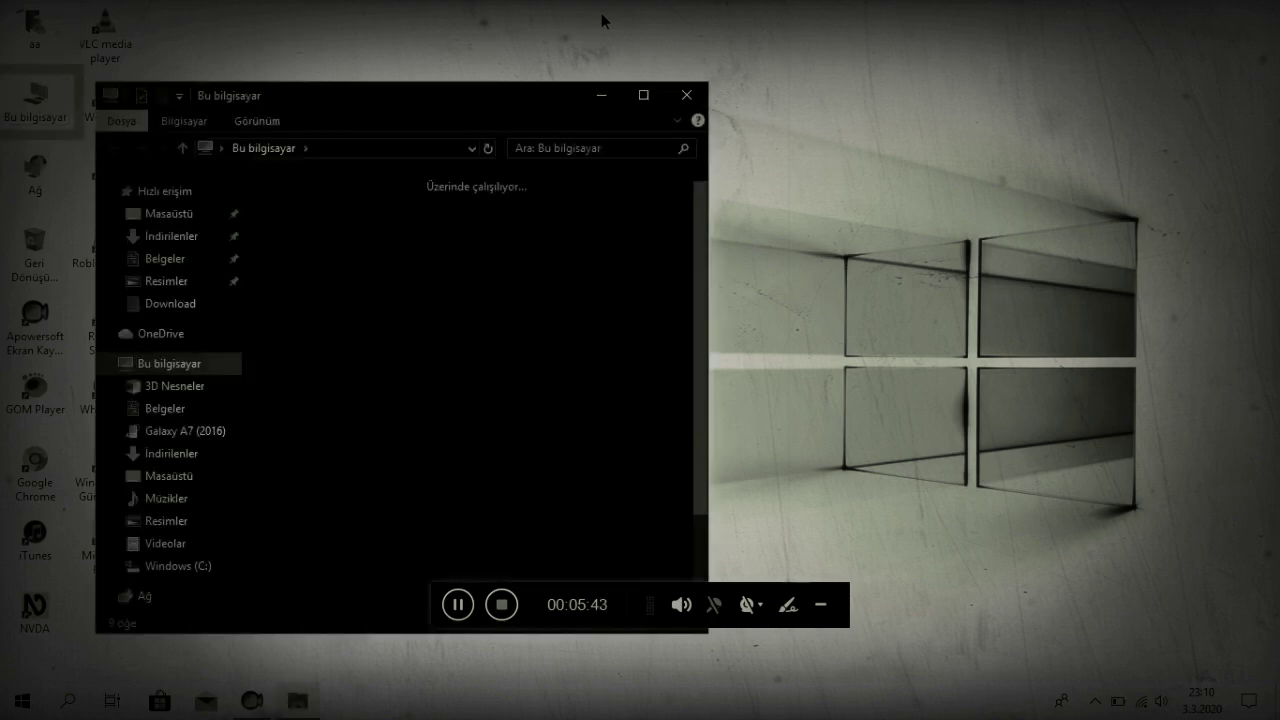
key("Tab")
key("Down")
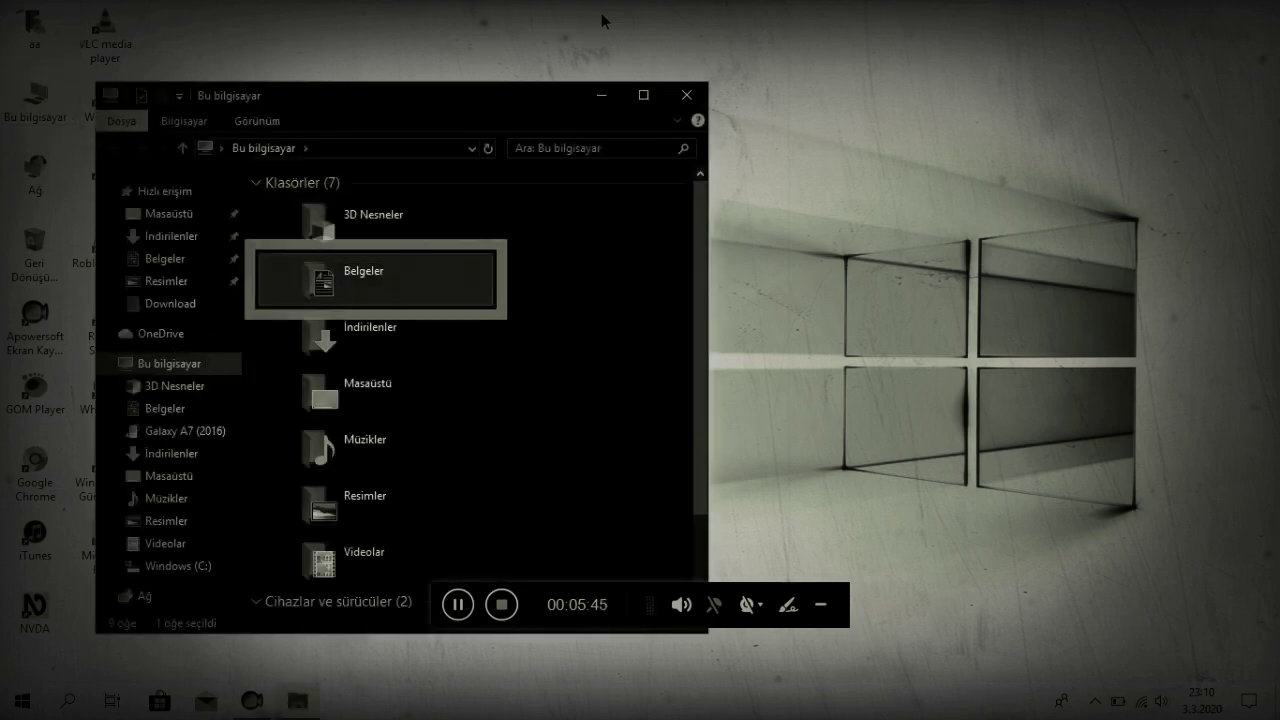
key("Down")
key("Down")
key("Down")
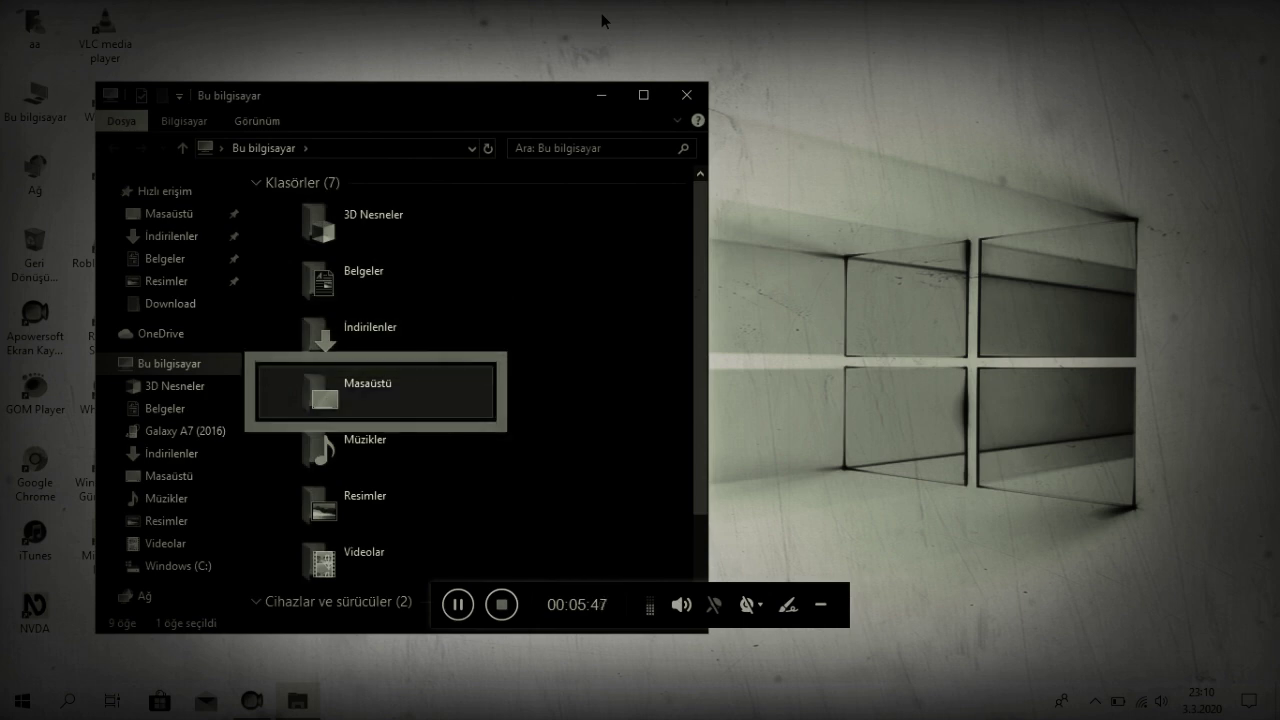
key("Down")
key("Return")
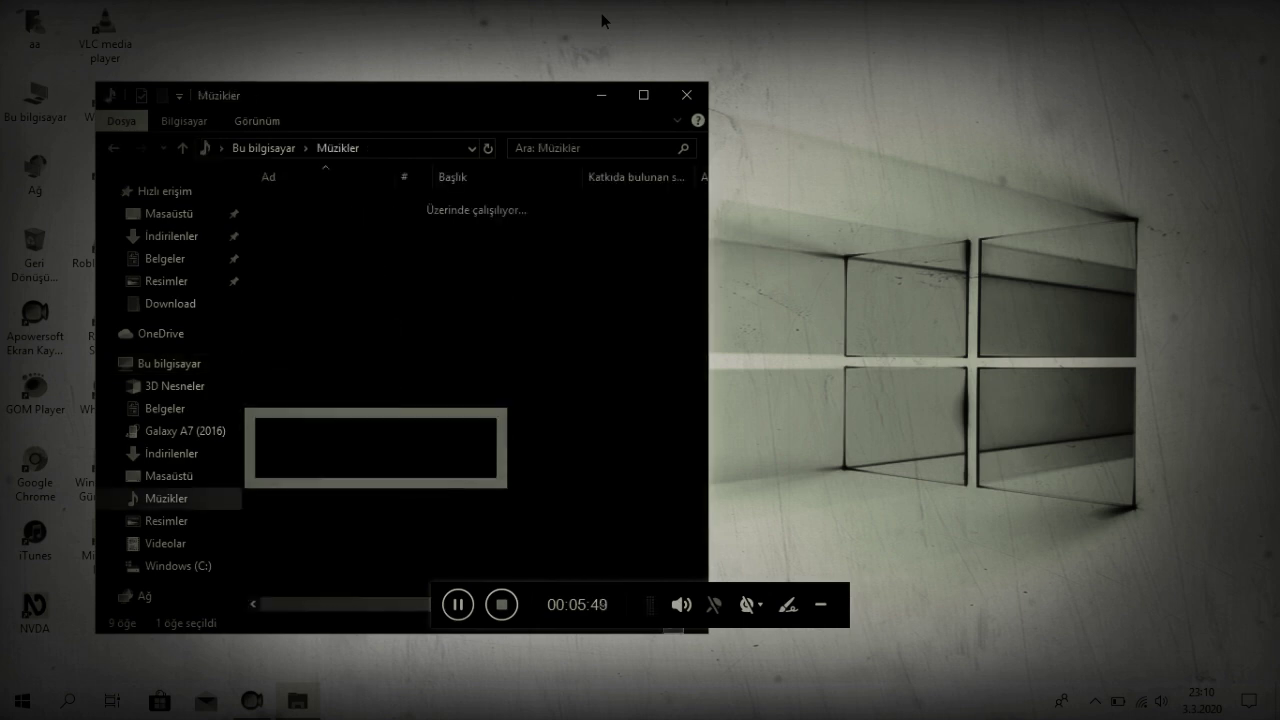
- Open the iTunes Media folder inside the iTunes folder
key("Tab")
key("Return")
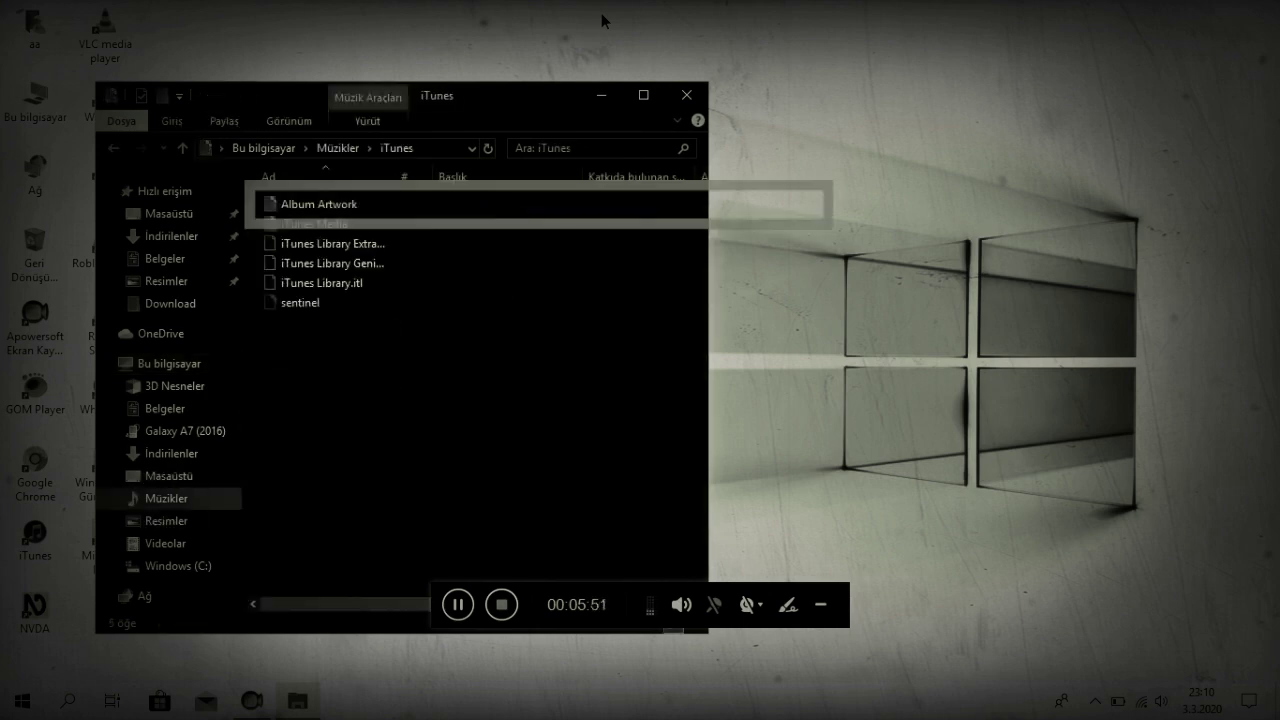
key("Down")
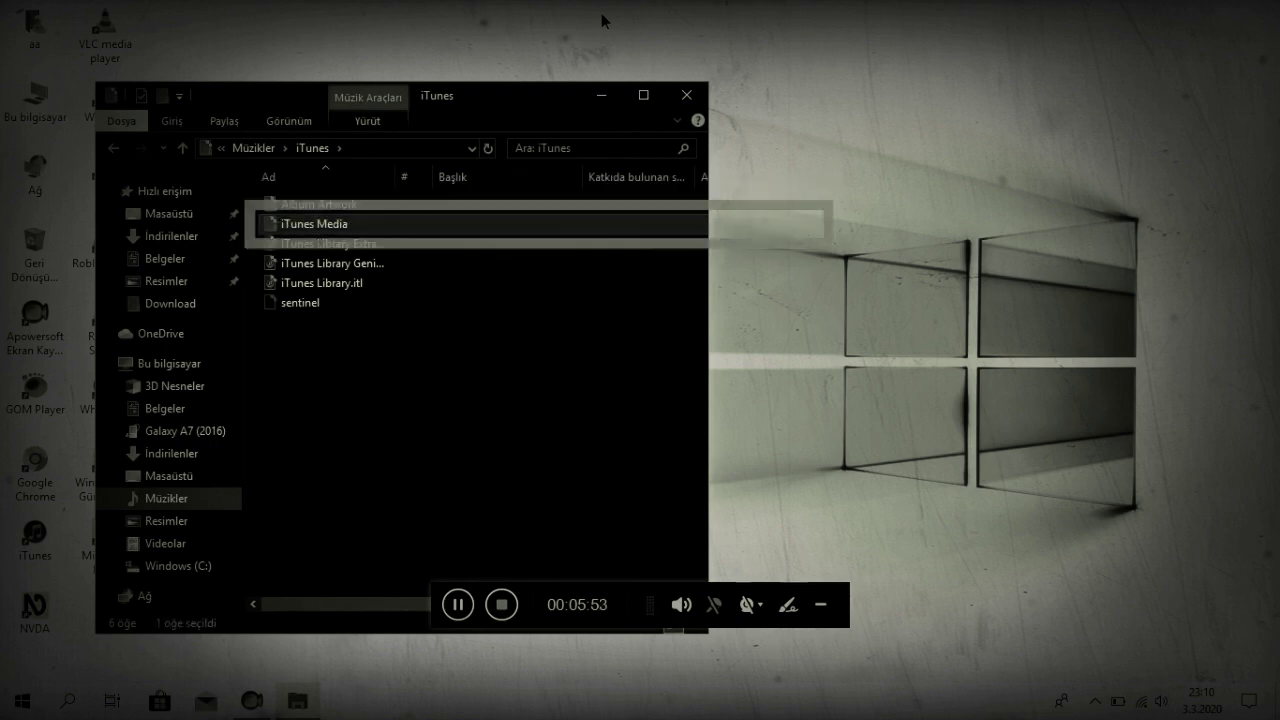
key("Down")
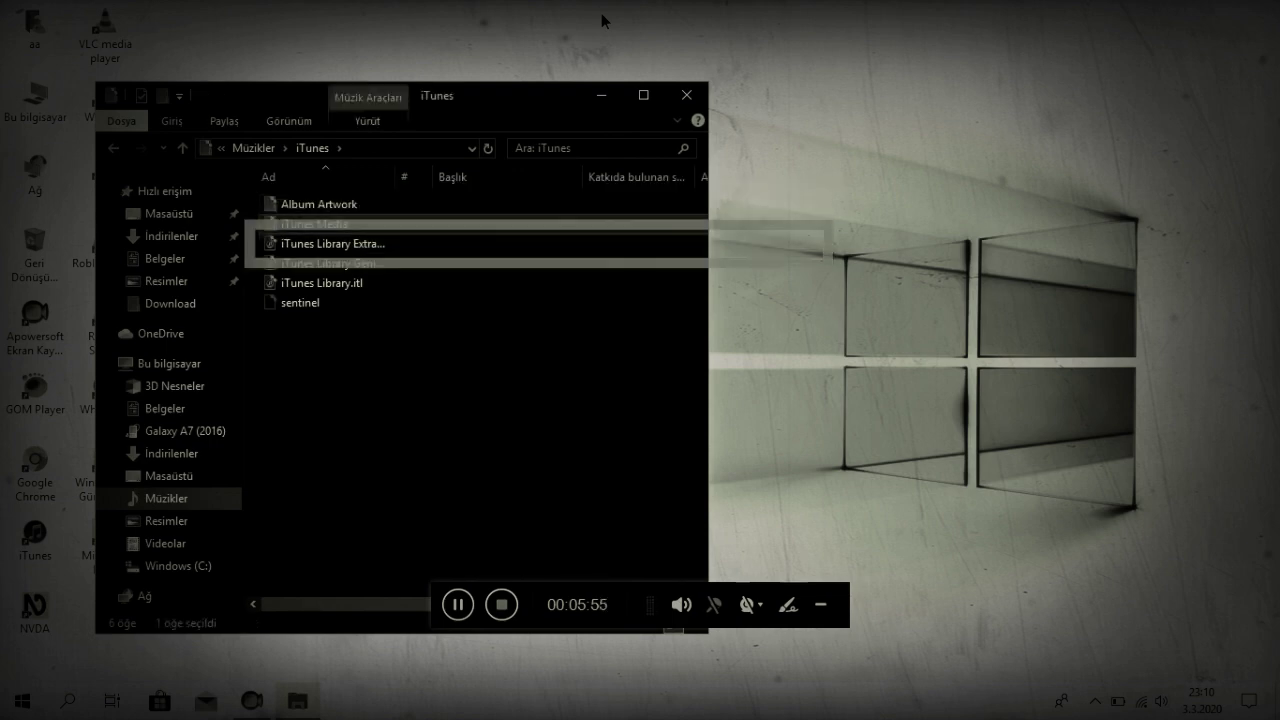
key("Up")
key("Return")
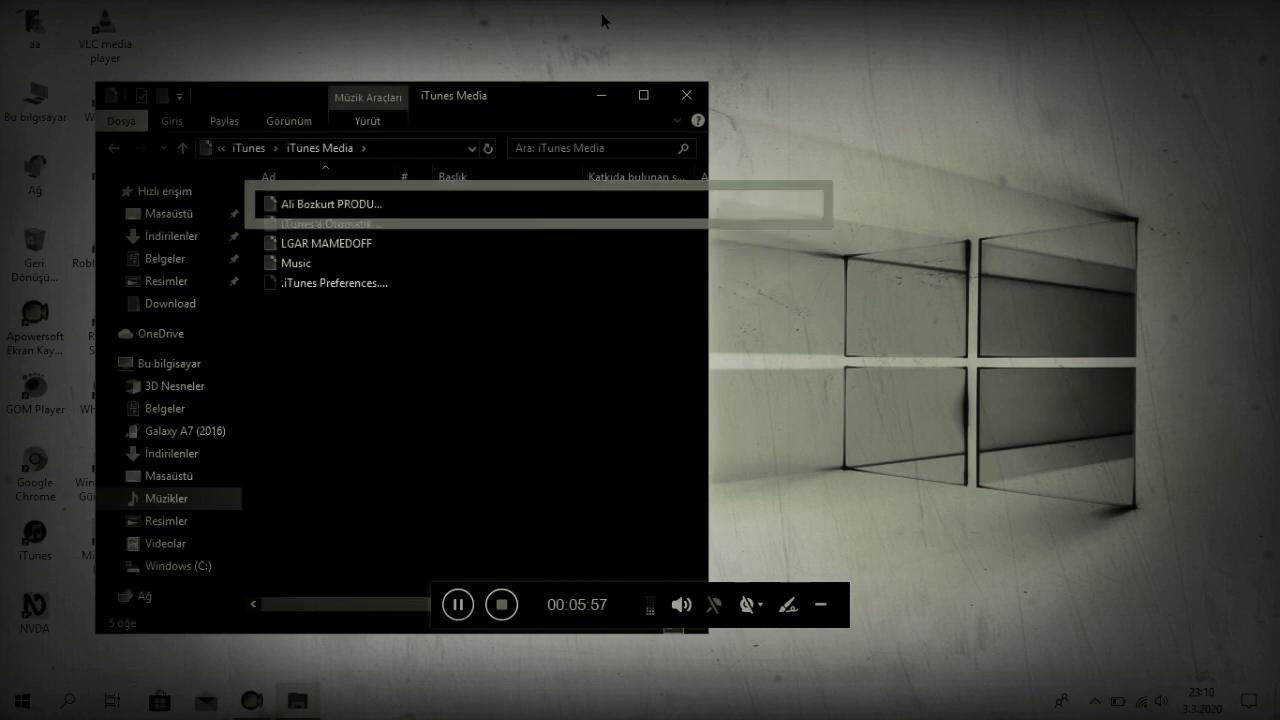
- Check the contents of the iTunes'a Otomatik Olarak Ekle folder and return to iTunes Media
key("Down")
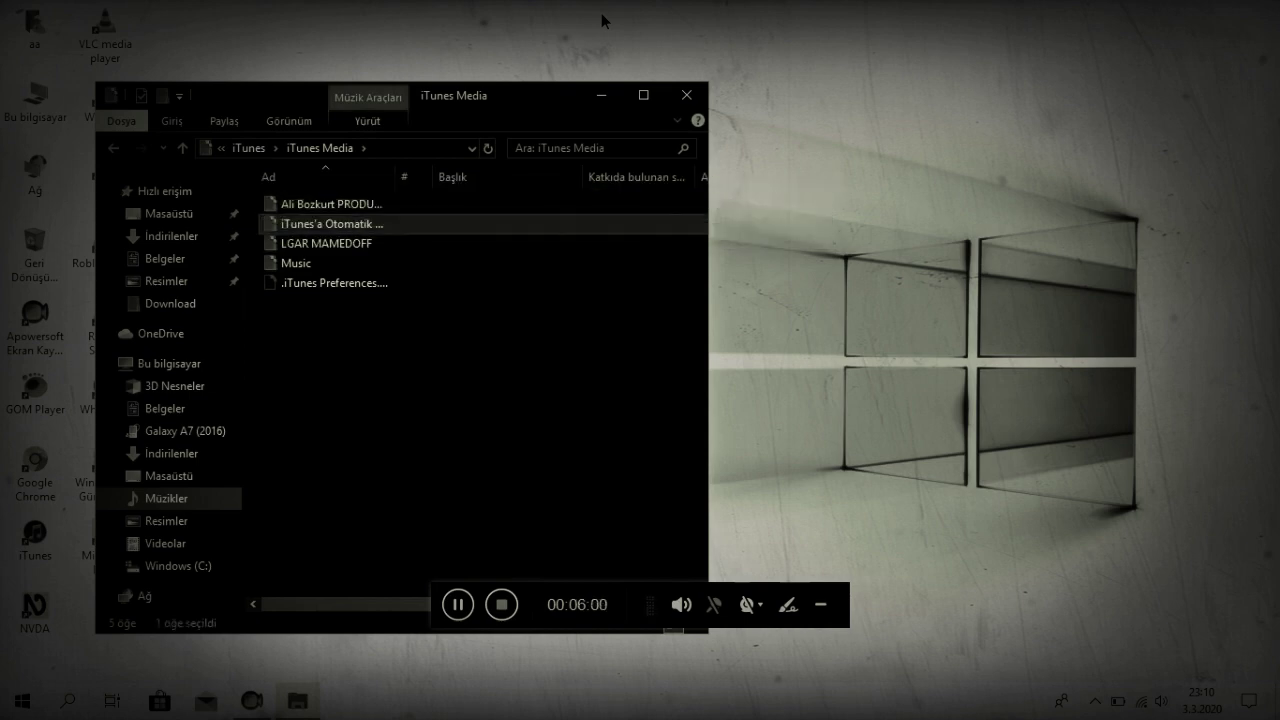
key("Down")
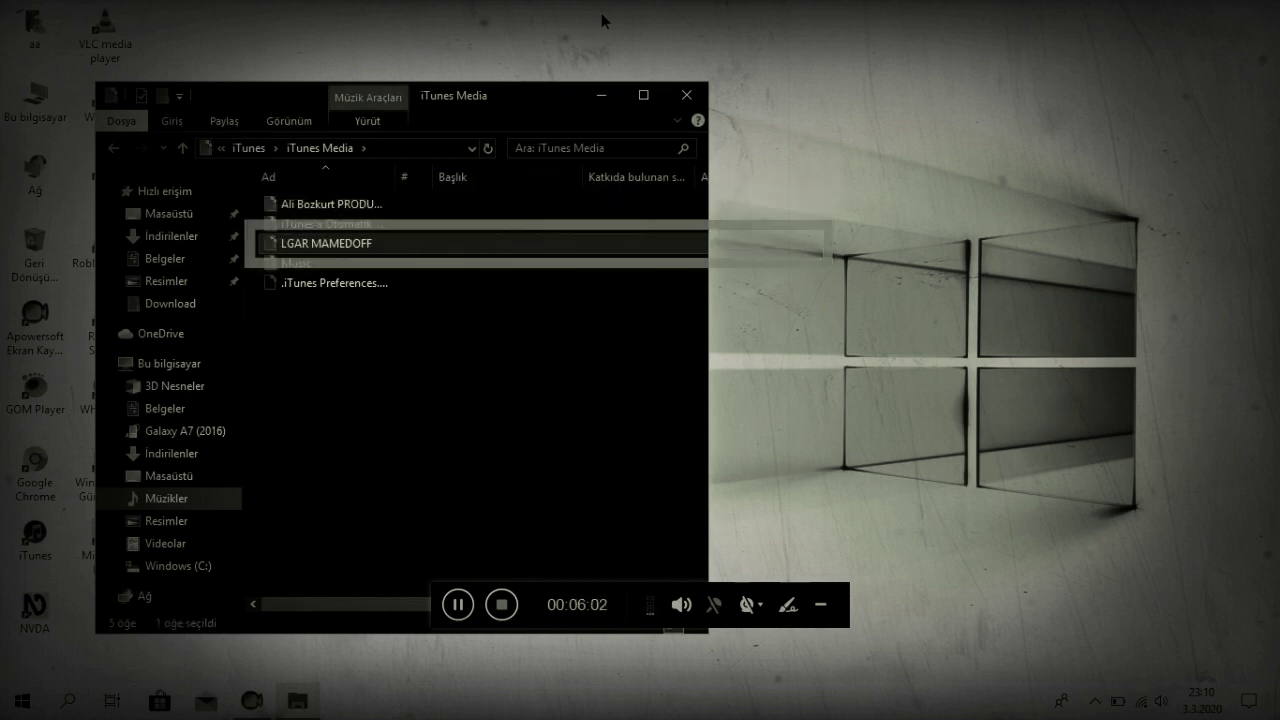
key("Up")
key("Return")
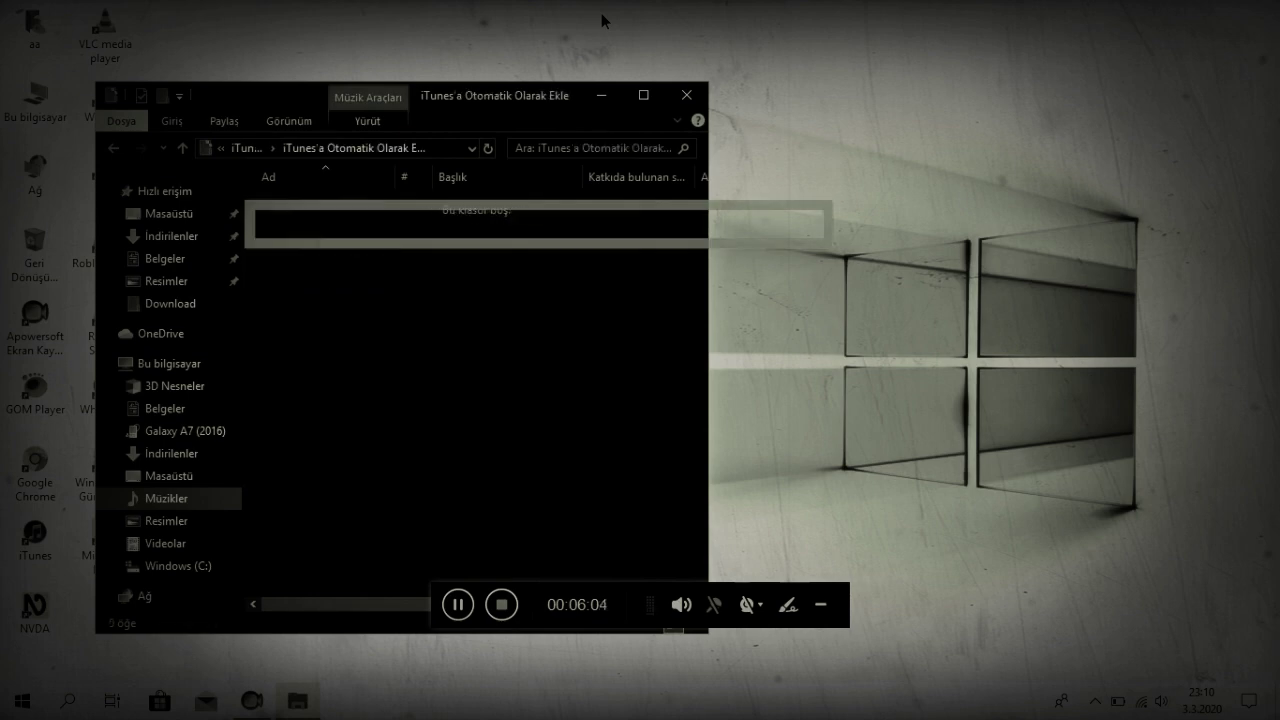
key("BackSpace")
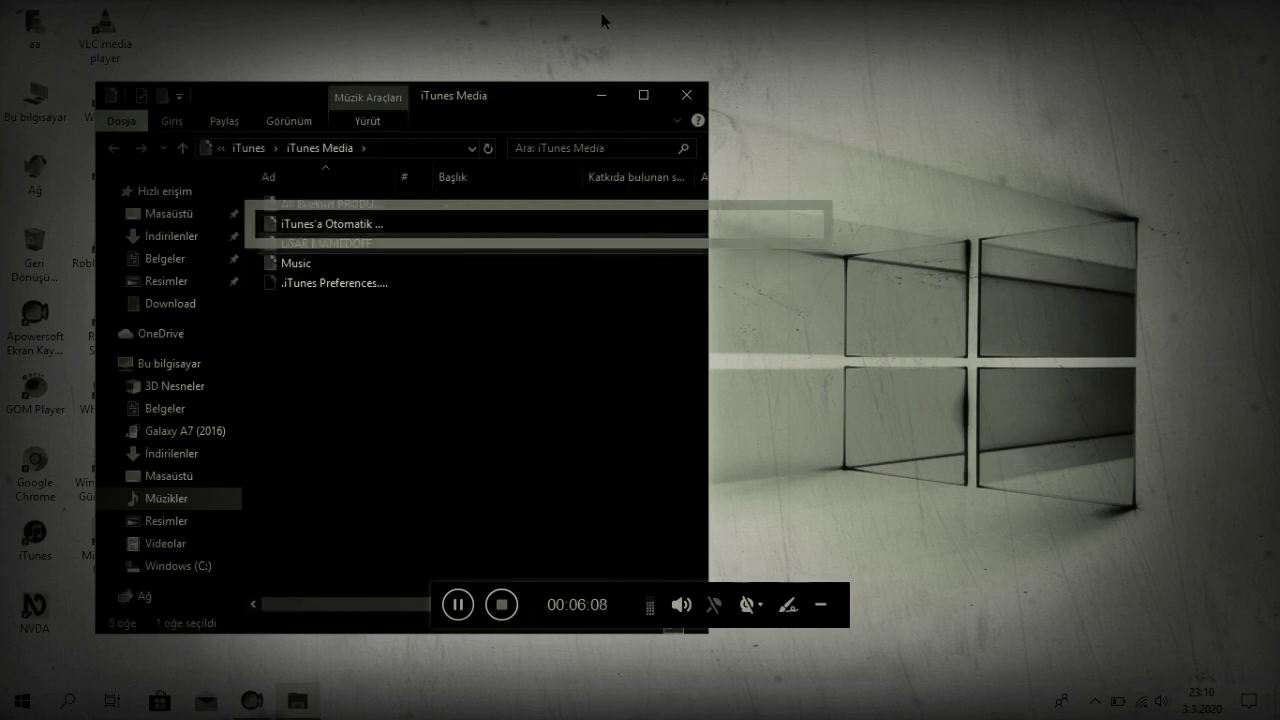
- Open the Unknown Album folder inside the folder named after the track's artist
key("Down")
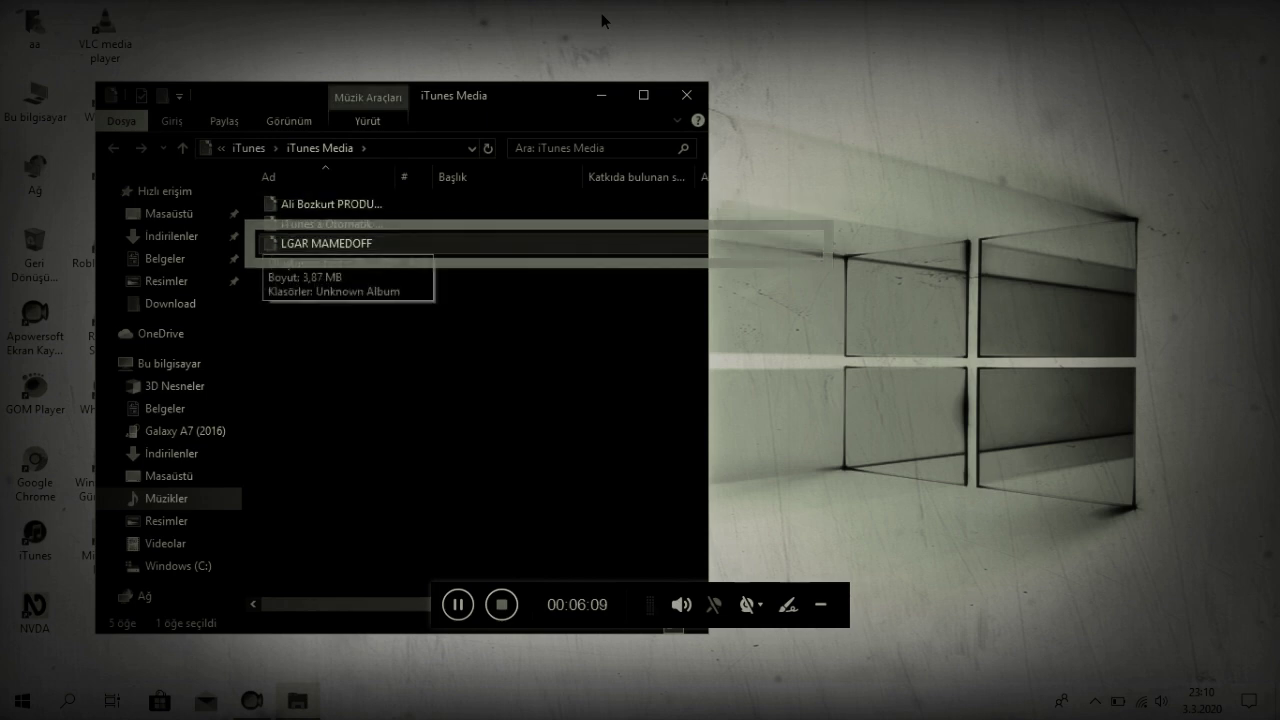
key("Down")
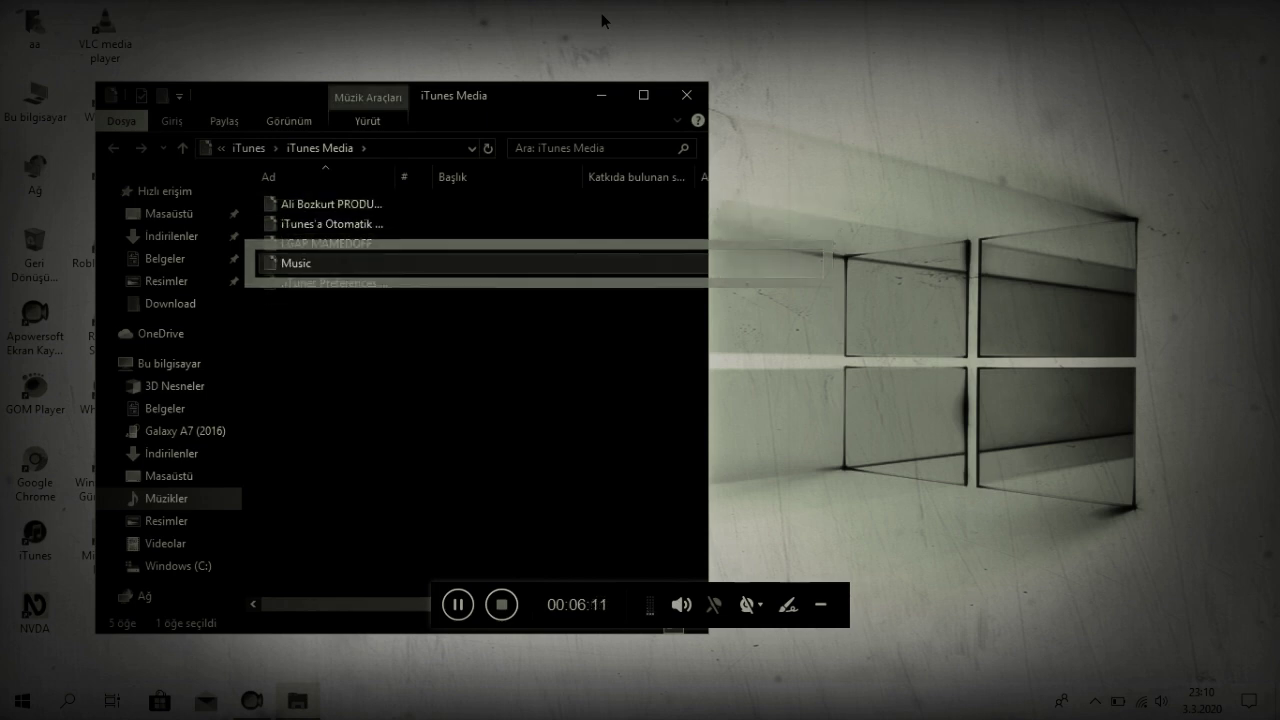
key("Up")
key("Return")
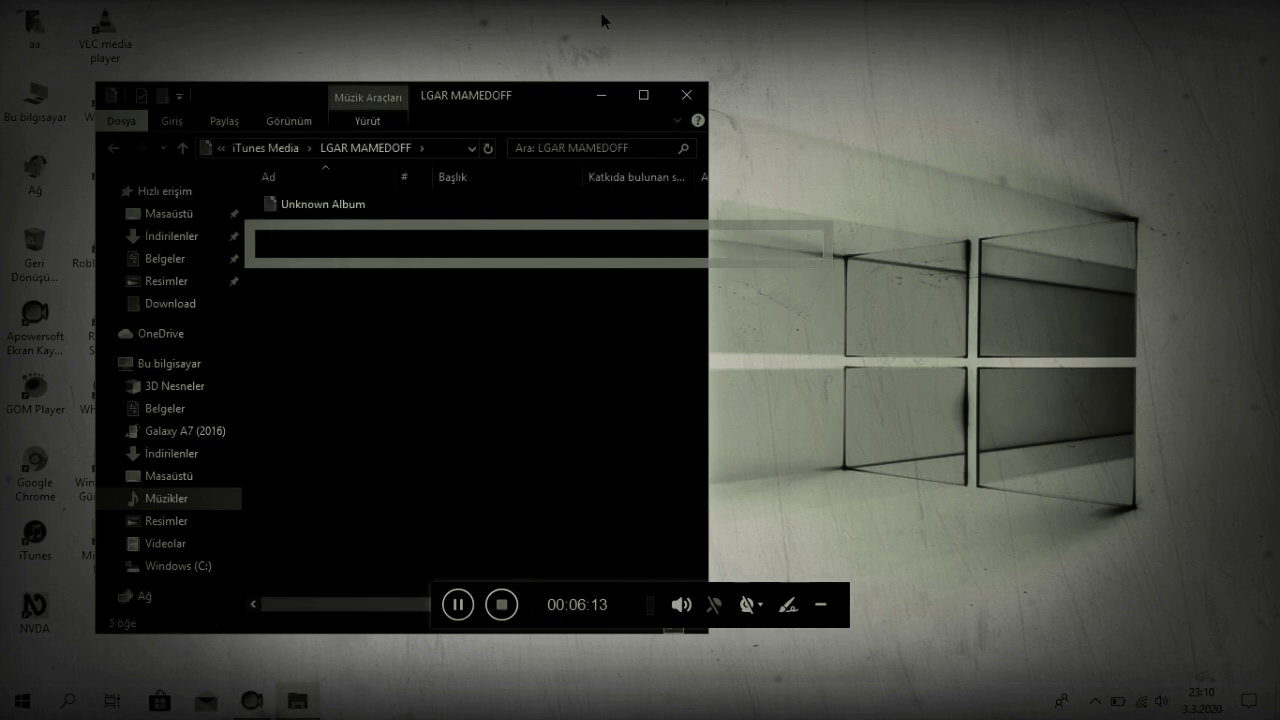
key("Down")
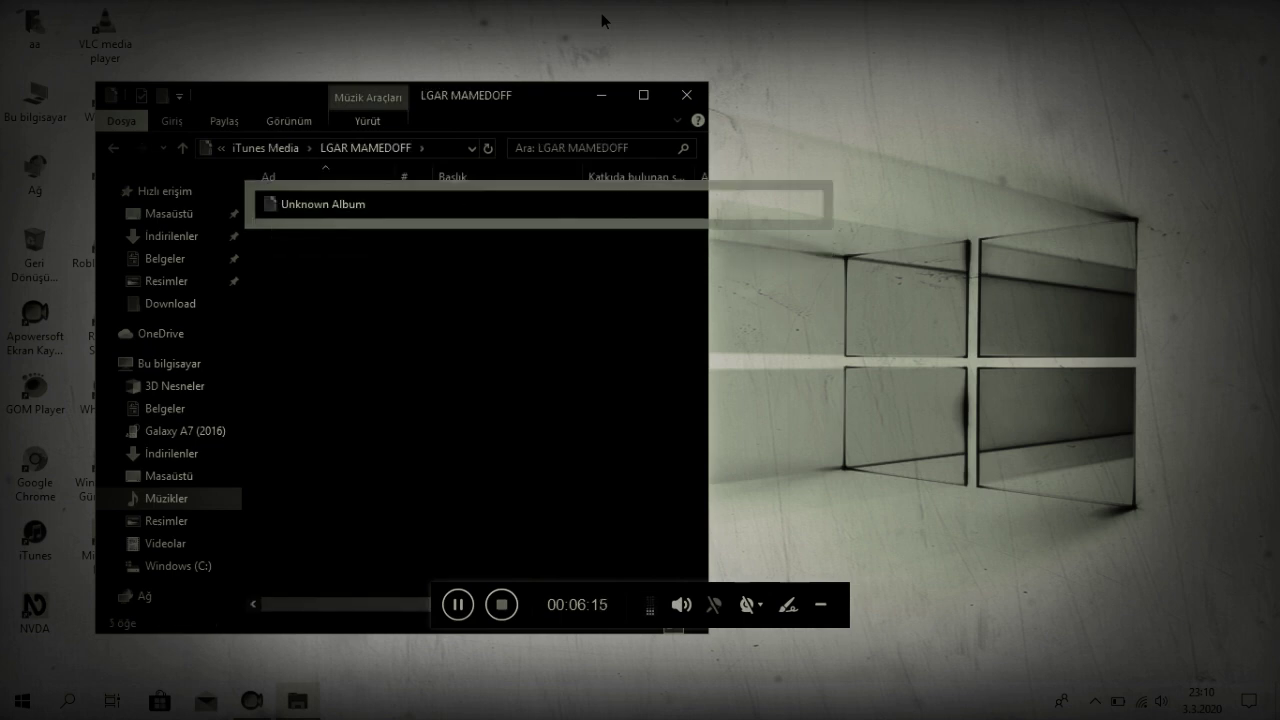
key("Return")
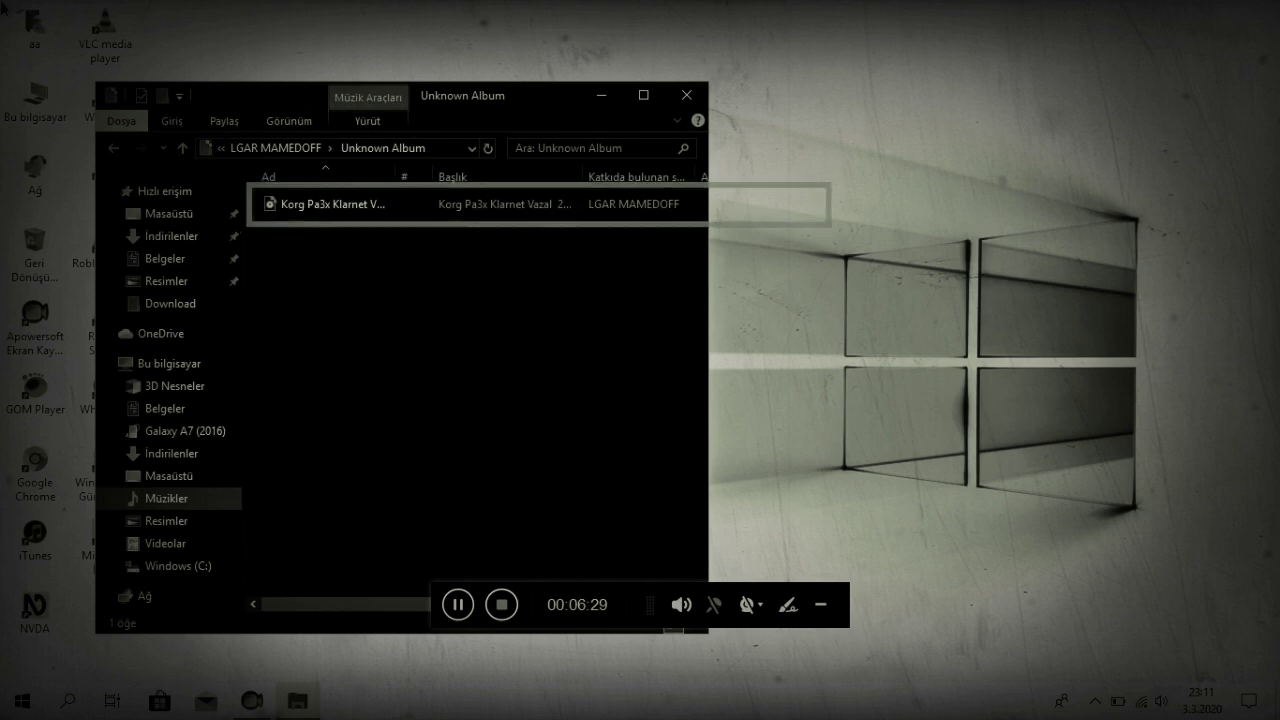
- Move the converted Korg Pa3x Klarnet MP3 file to the desktop and close the folder window
left_click(349, 211)
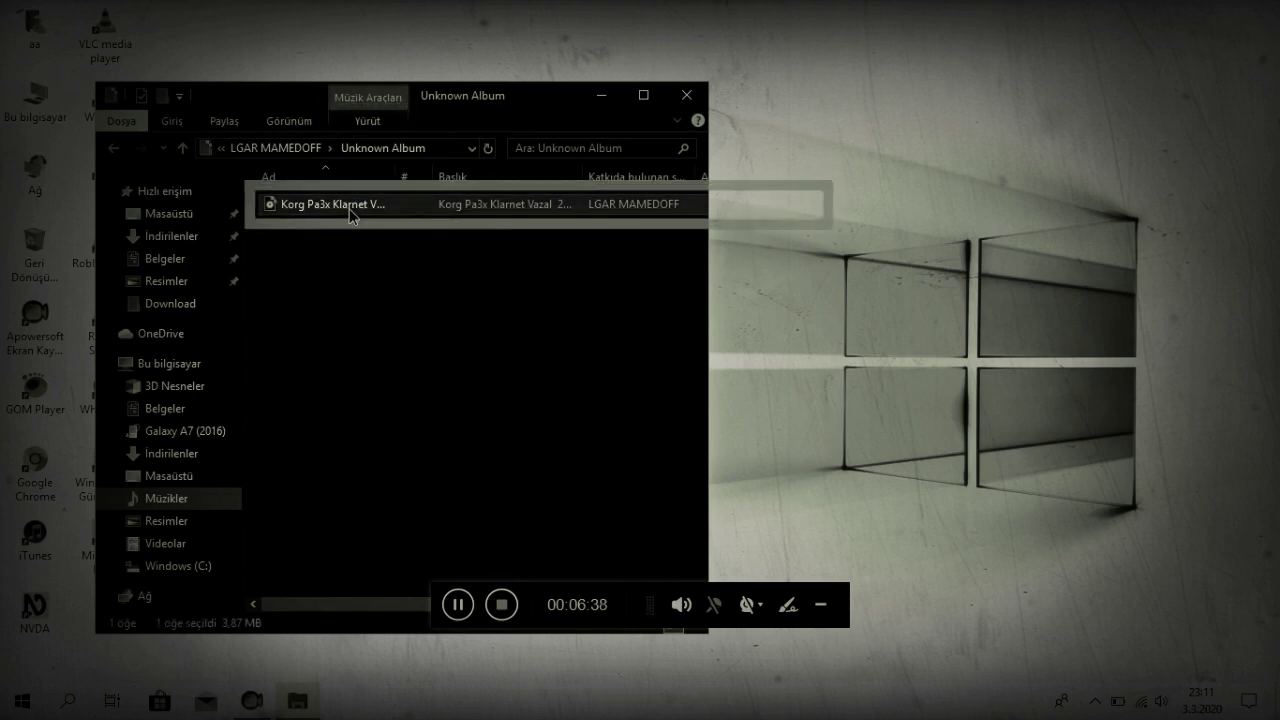
left_click_drag(349, 208, 1228, 55)
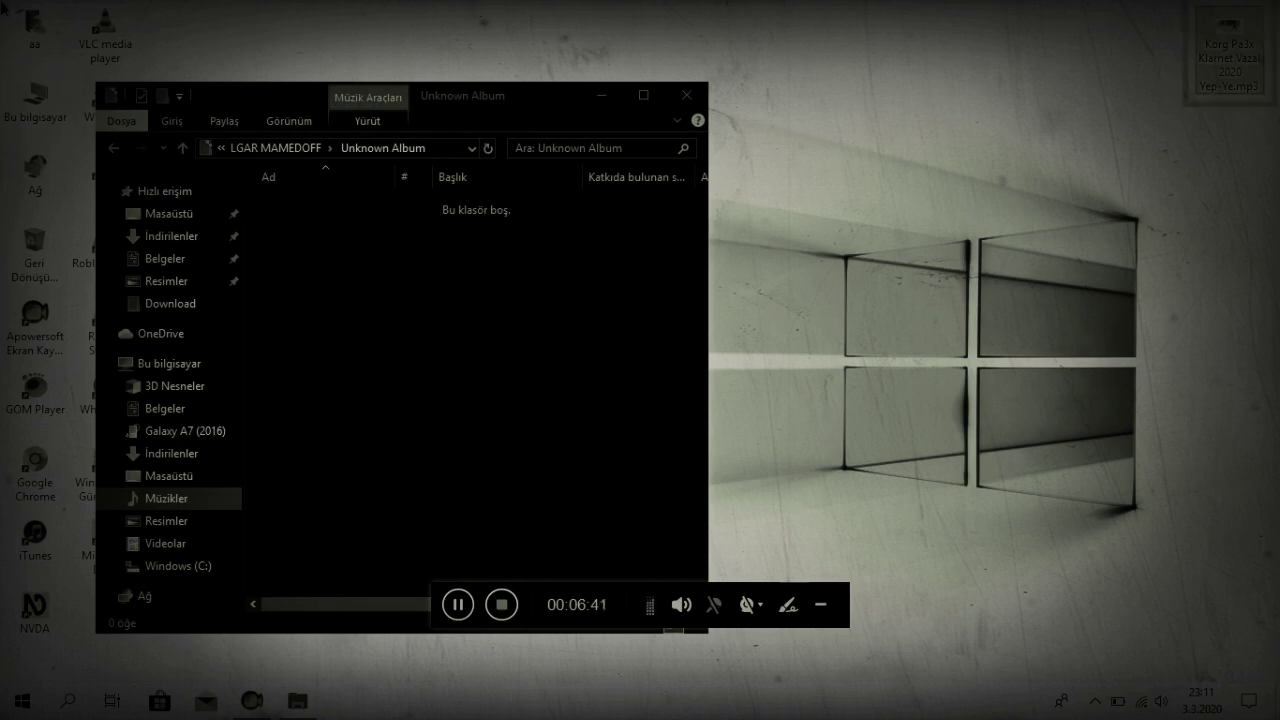
left_click(571, 400)
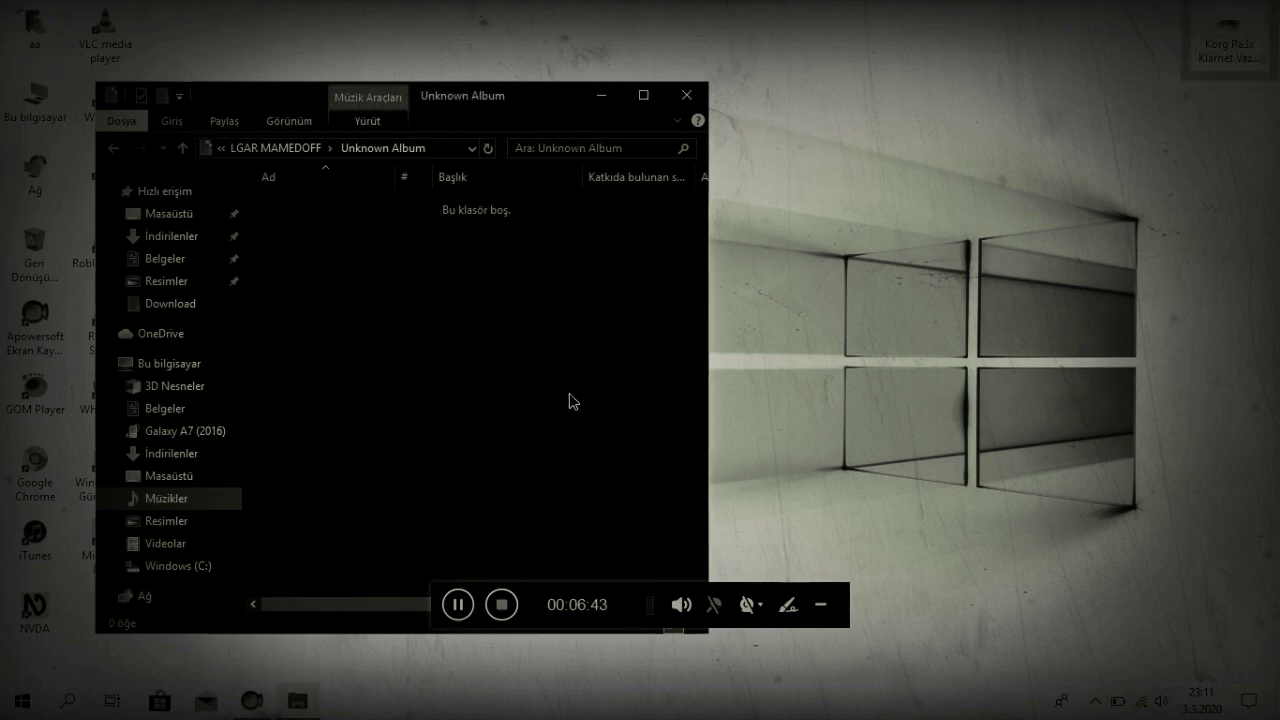
key("alt+F4")
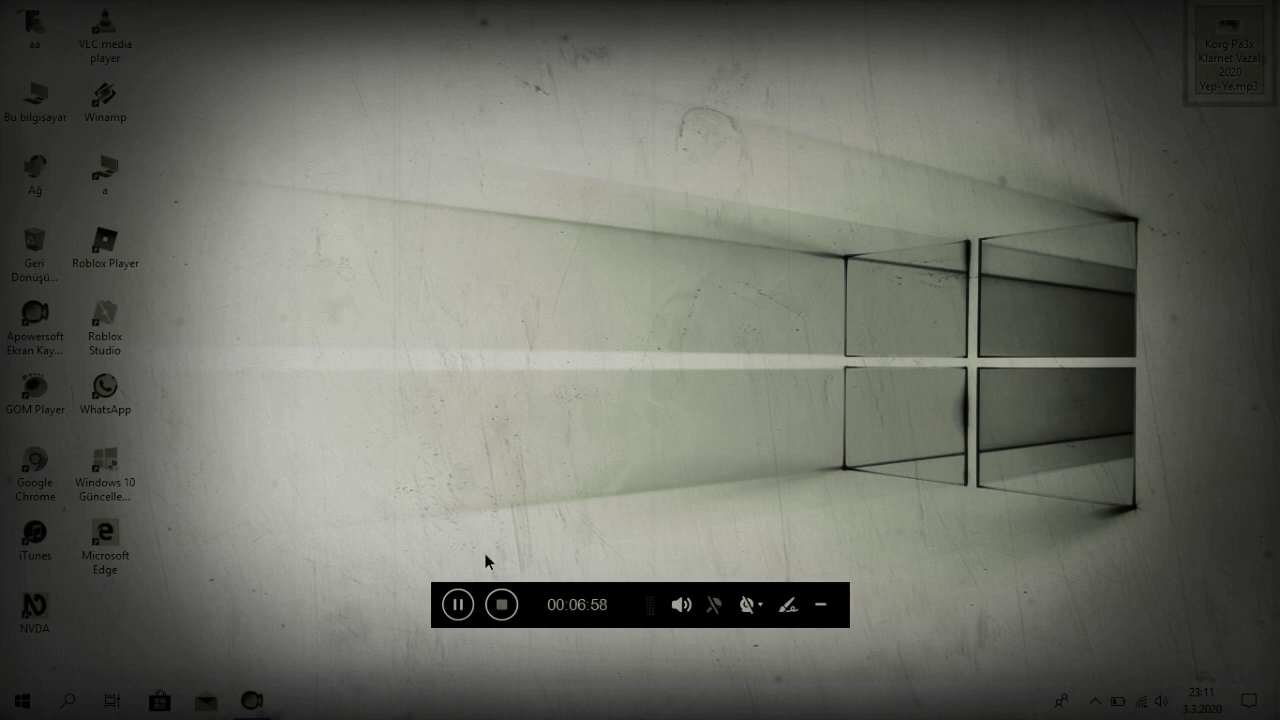
left_click(500, 604)
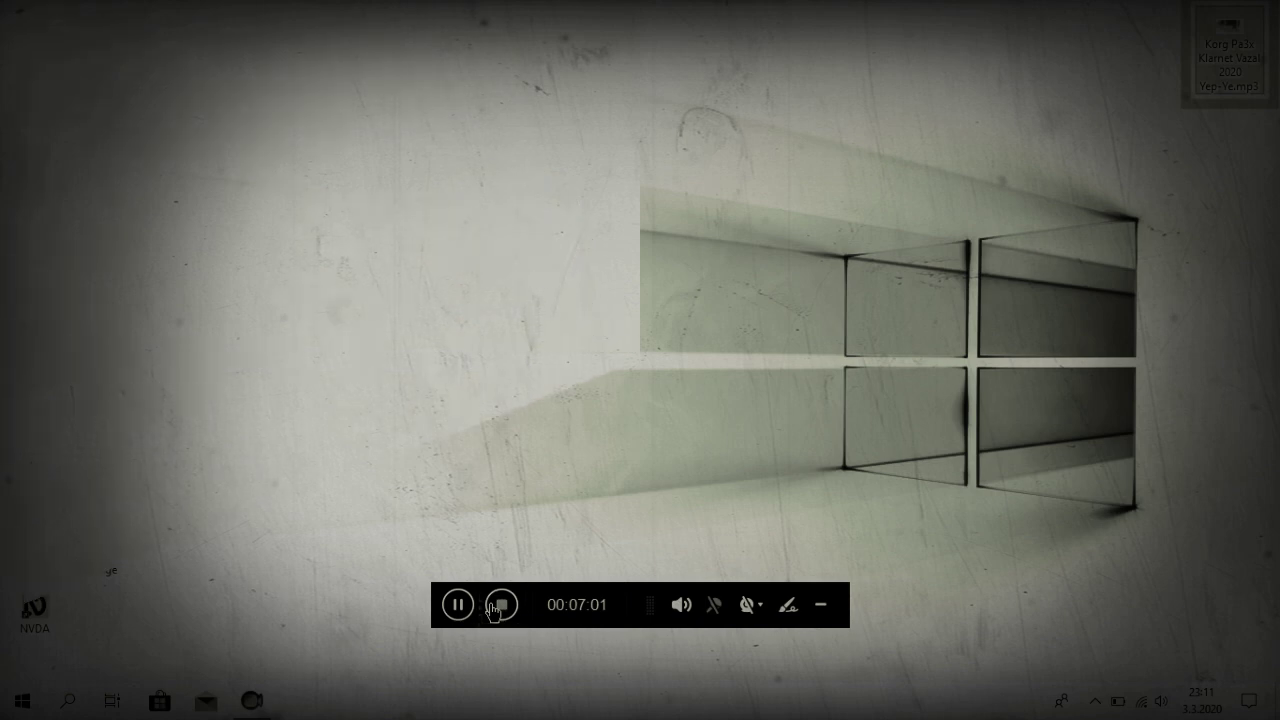